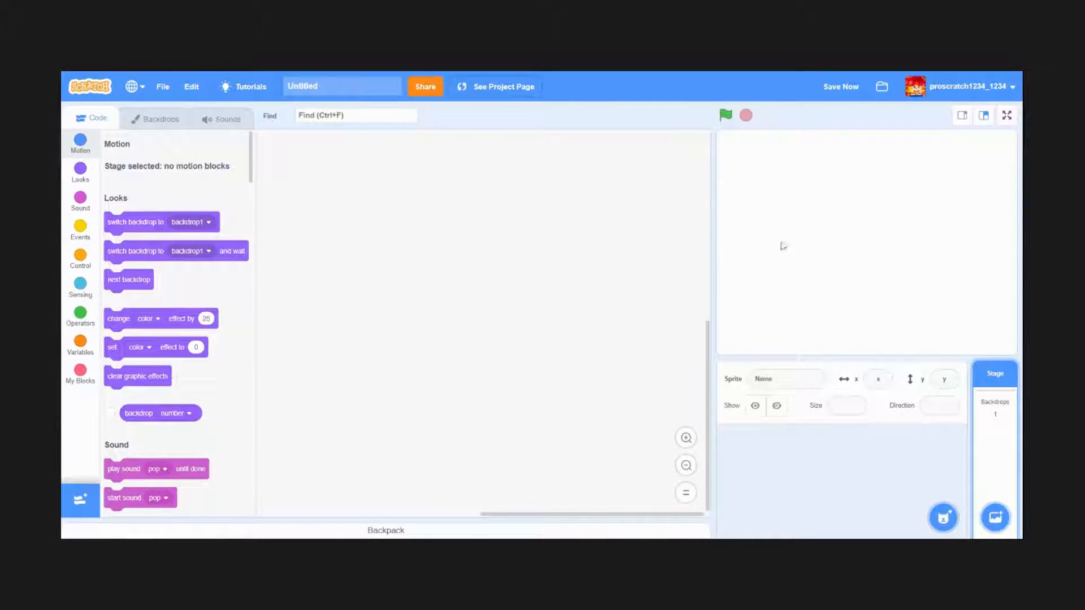
click(758, 379)
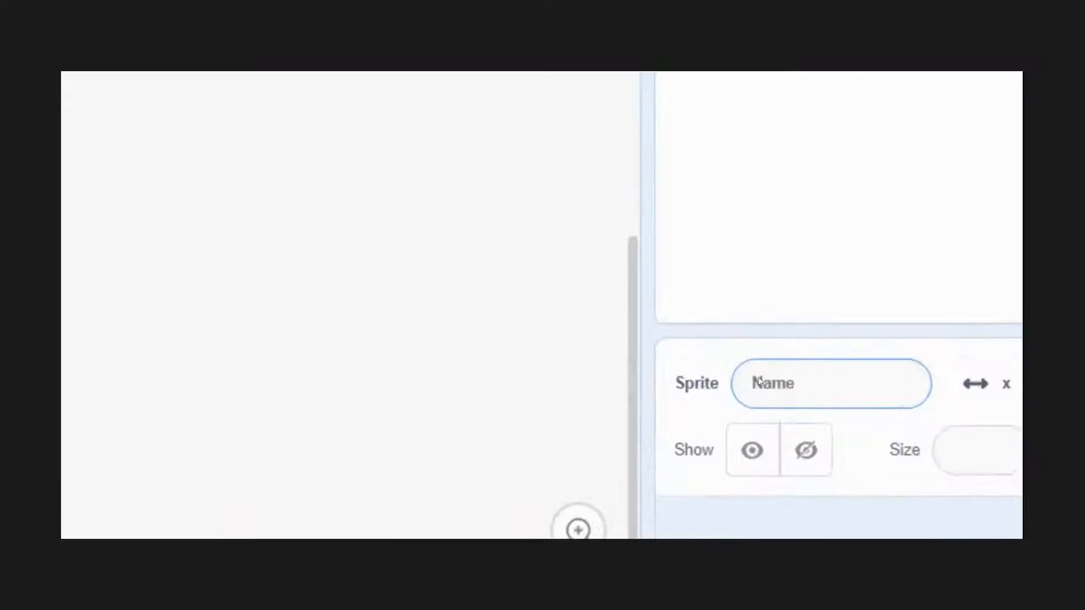
click(704, 384)
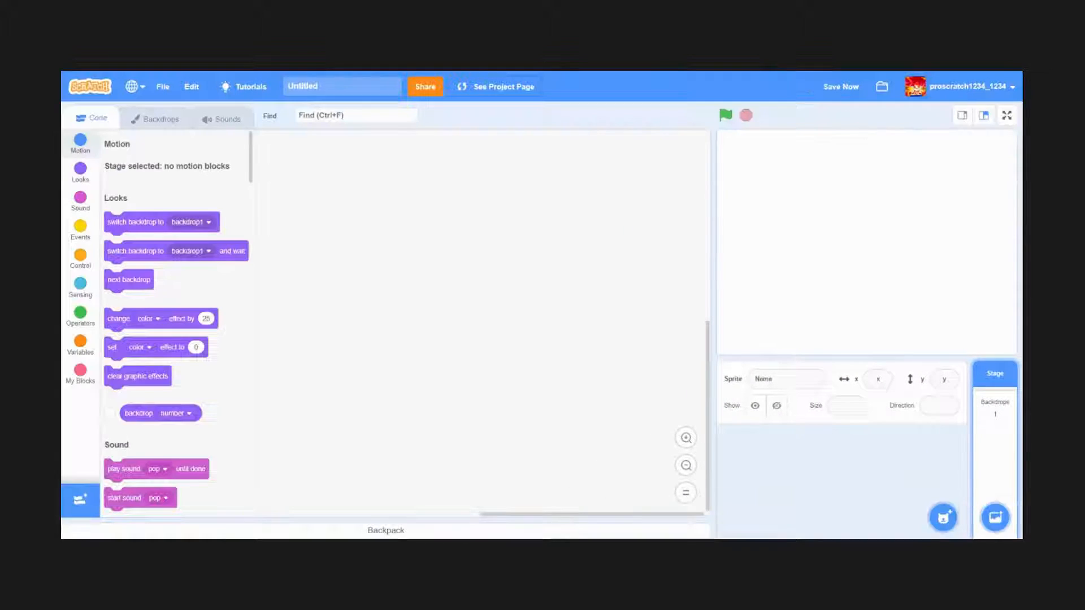
drag(447, 300, 520, 344)
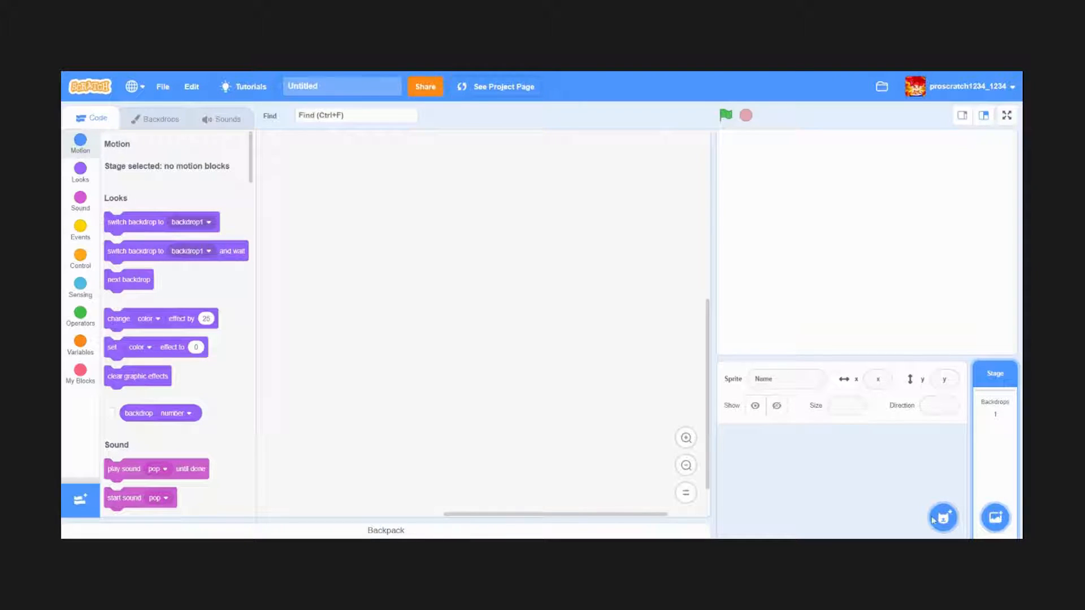
Step: Browse the sprite library, examining the full collection and the Animals and People categories, and return to the project without choosing a sprite
mouse_move(942, 520)
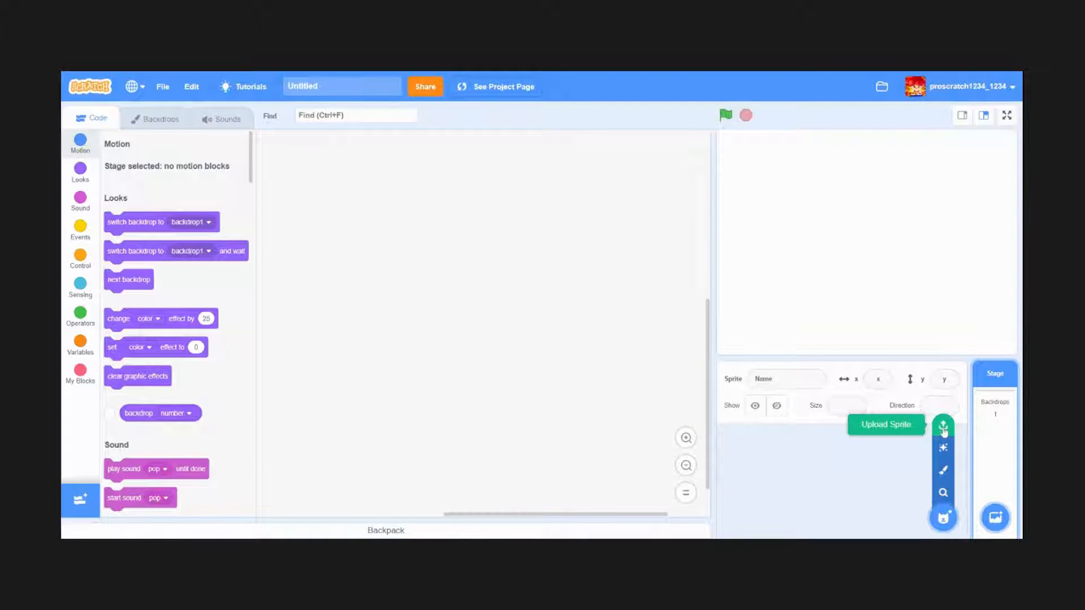
click(943, 517)
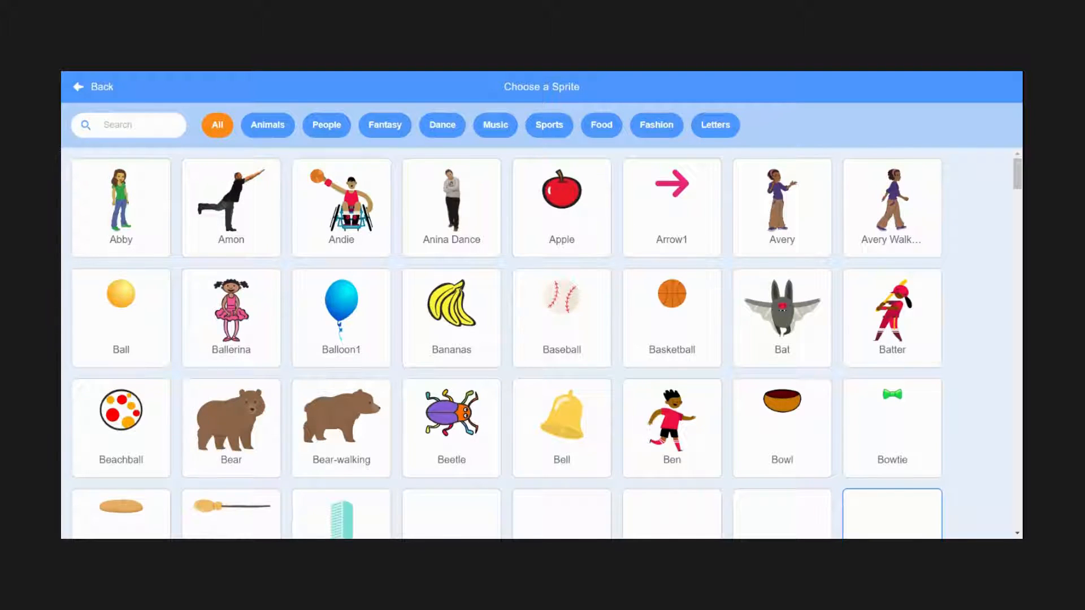
scroll(260, 254, down, 15)
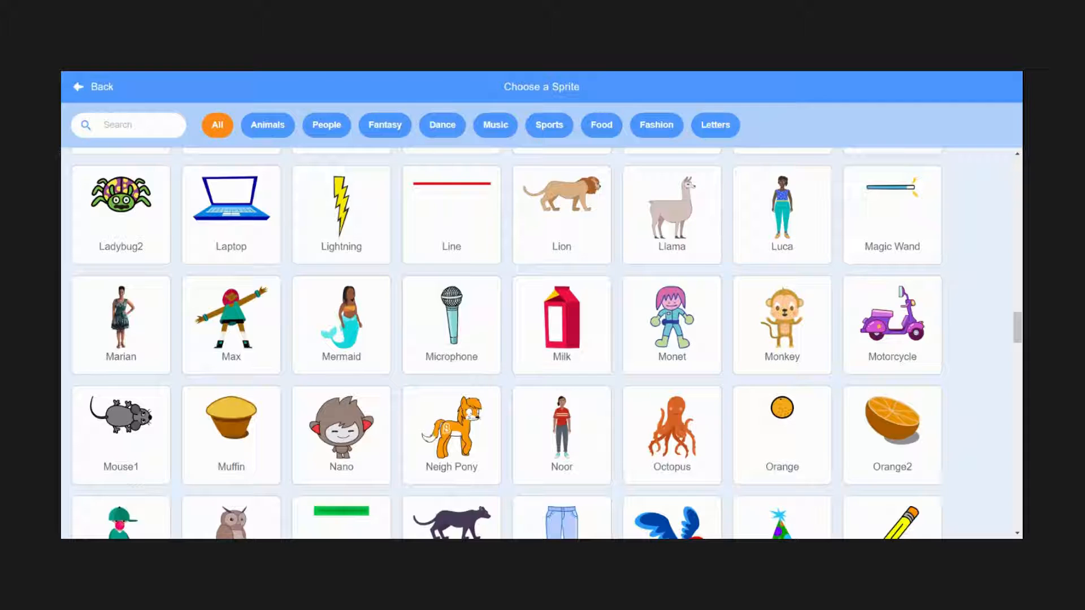
click(264, 129)
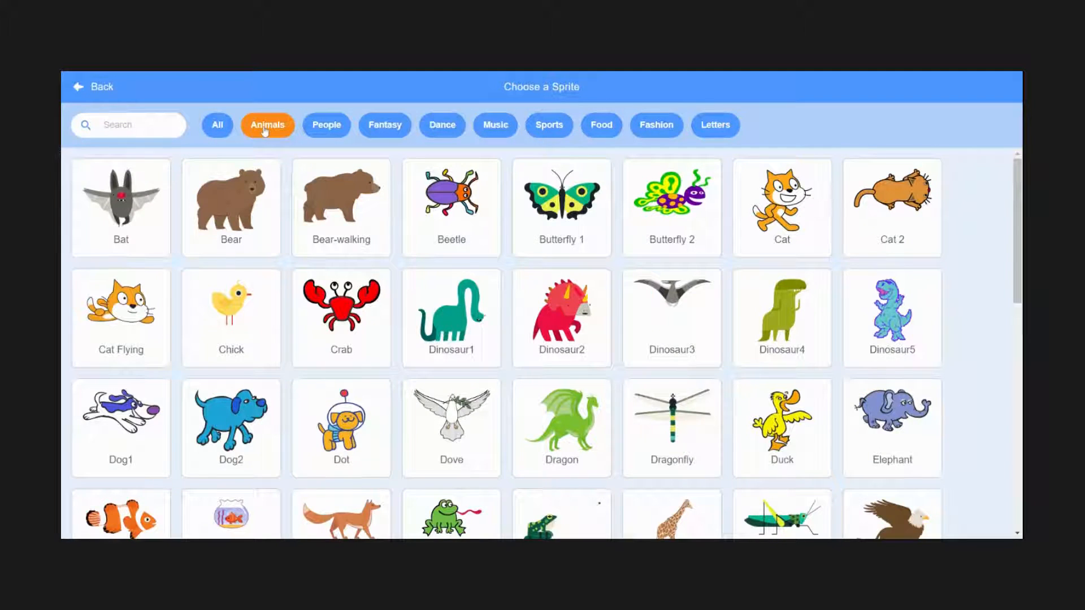
scroll(423, 312, down, 7)
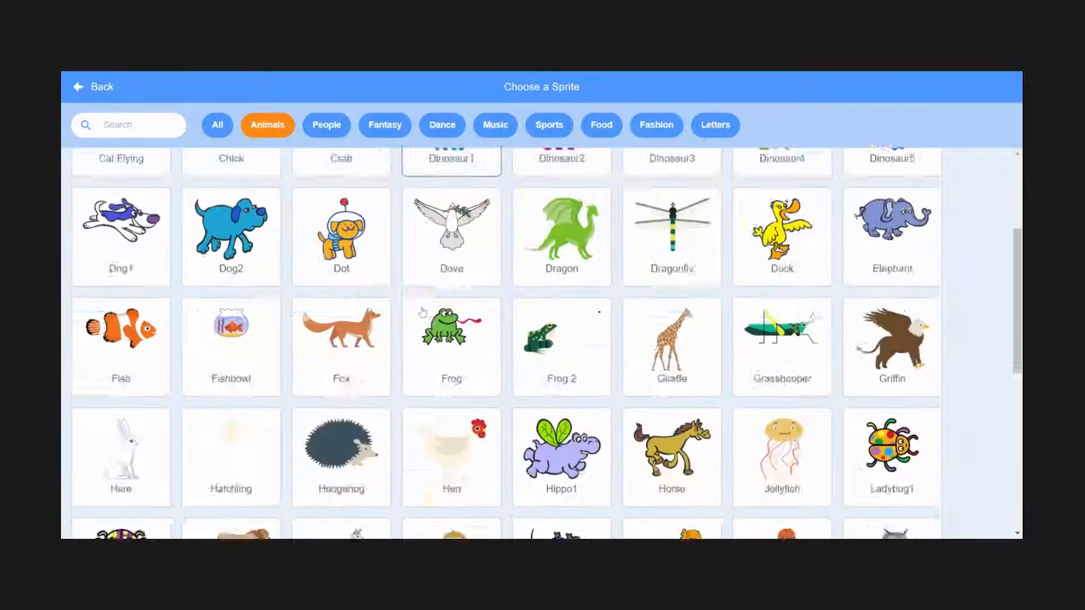
scroll(423, 312, down, 3)
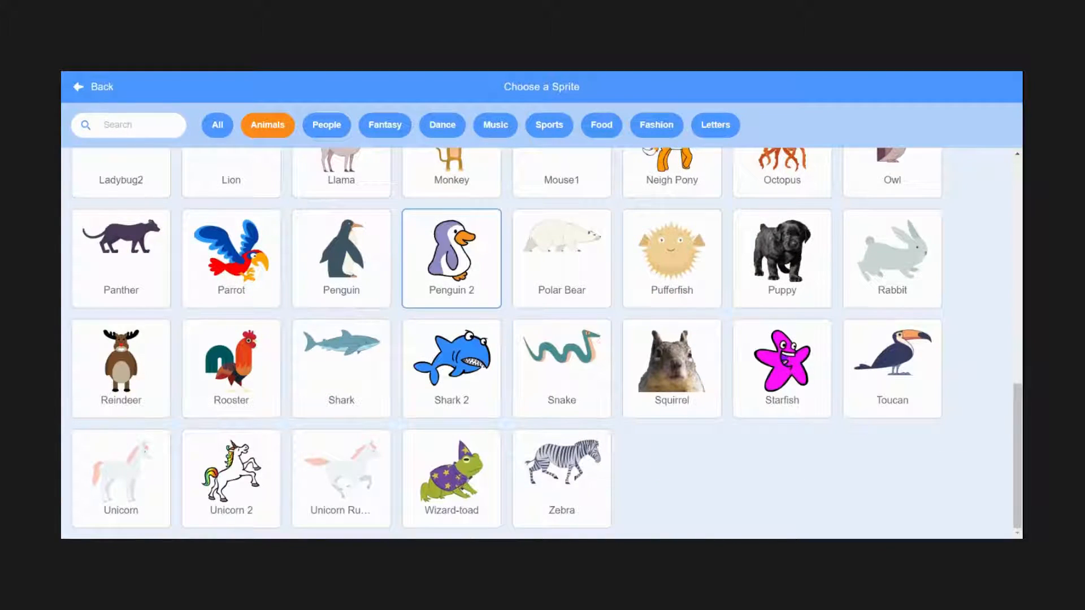
scroll(451, 259, up, 9)
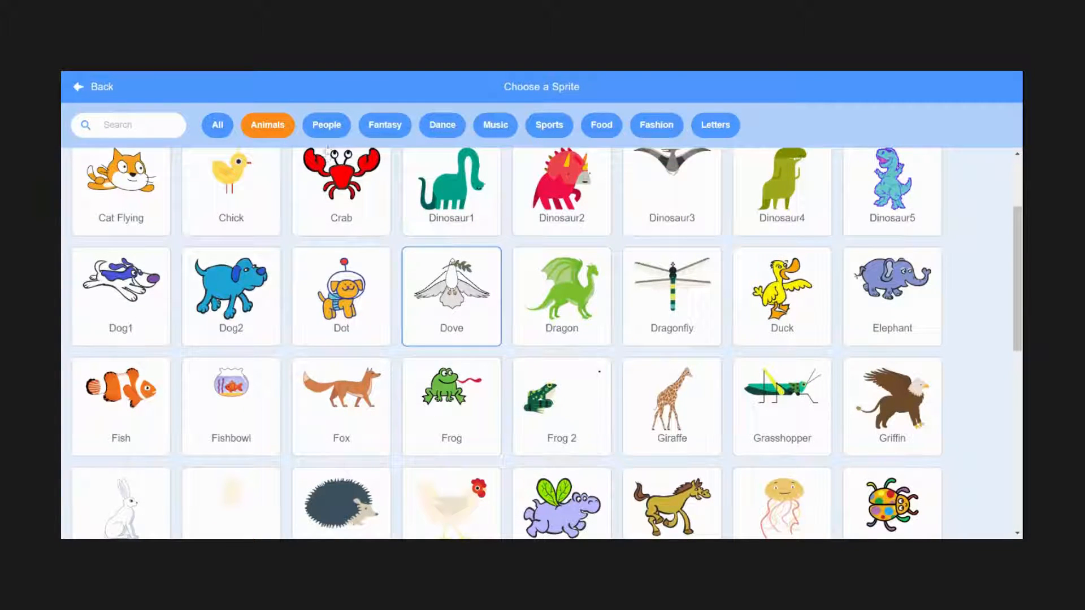
click(331, 129)
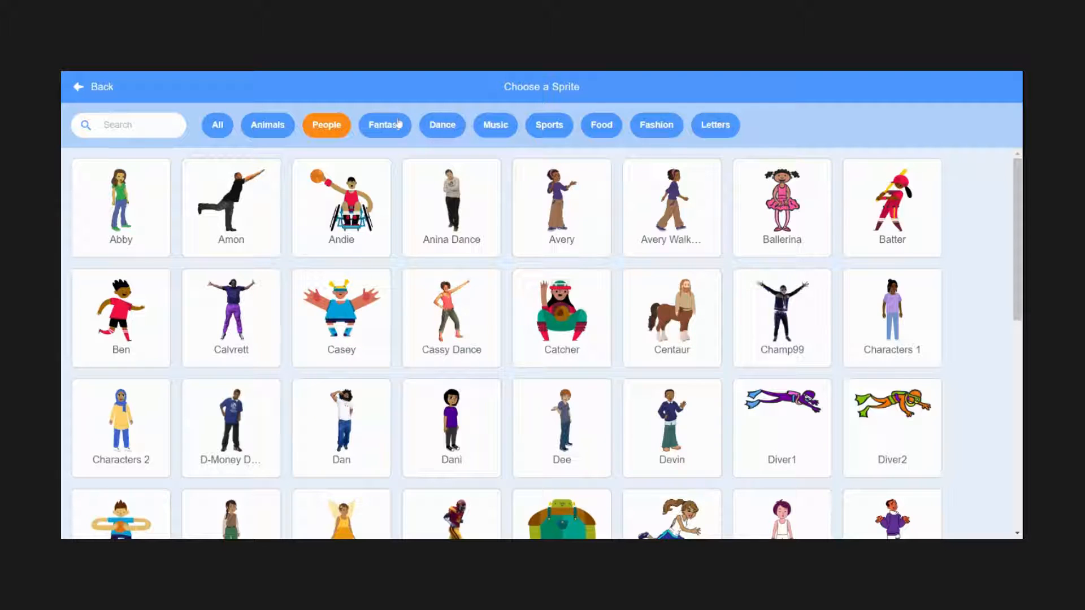
click(96, 88)
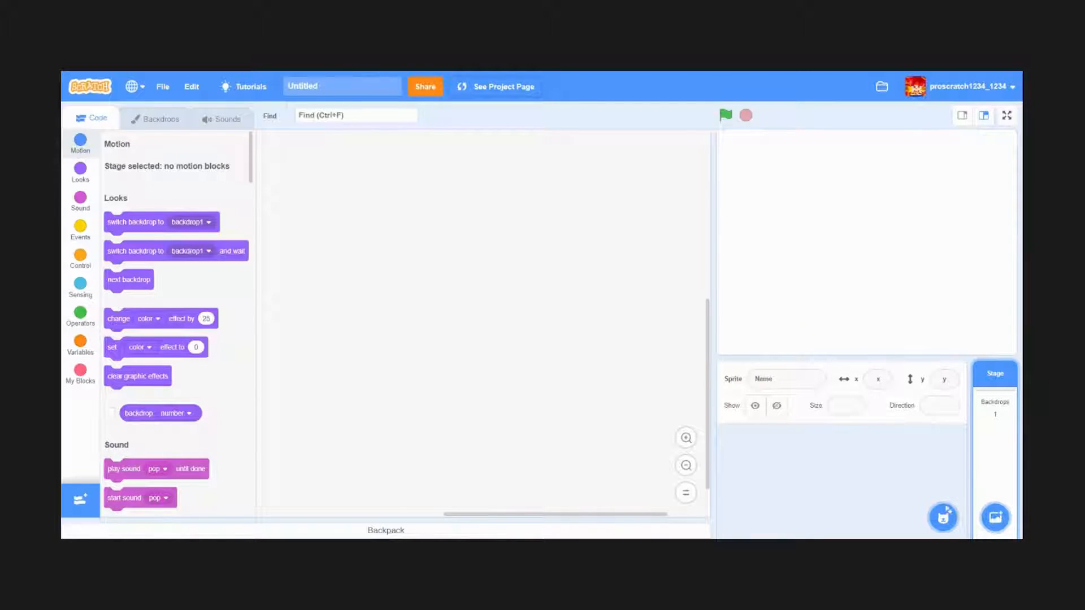
Step: Create a blank sprite to paint and name its costume Sun
mouse_move(945, 518)
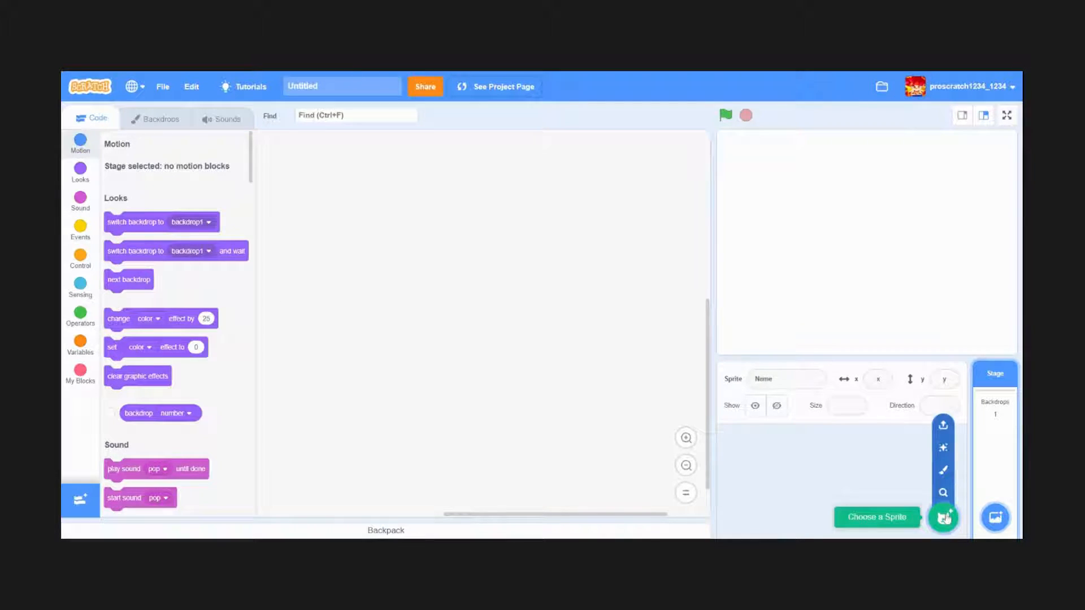
click(942, 472)
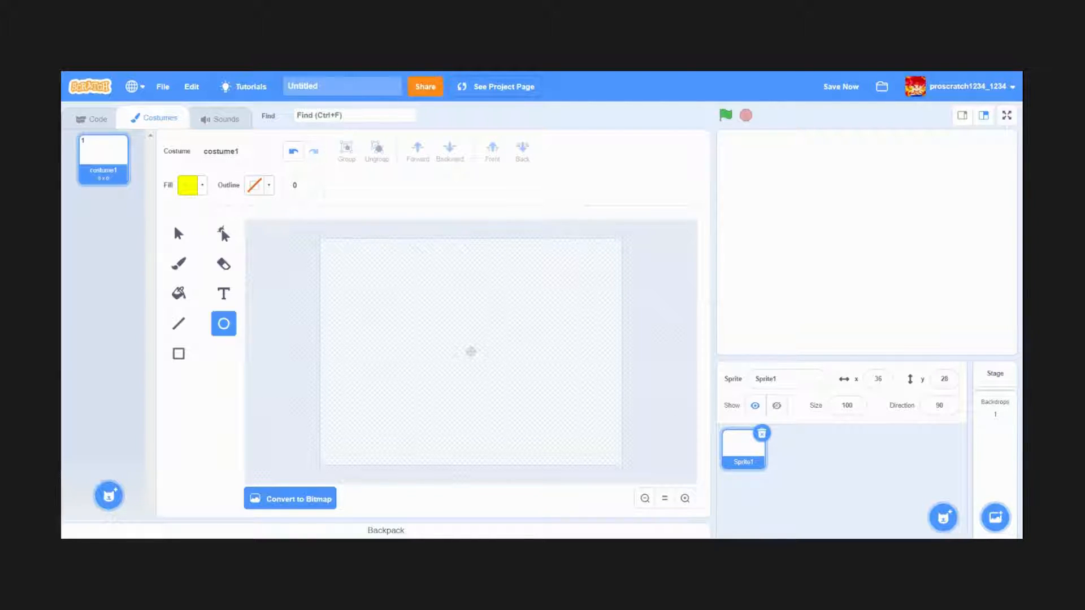
click(220, 151)
key(BackSpace)
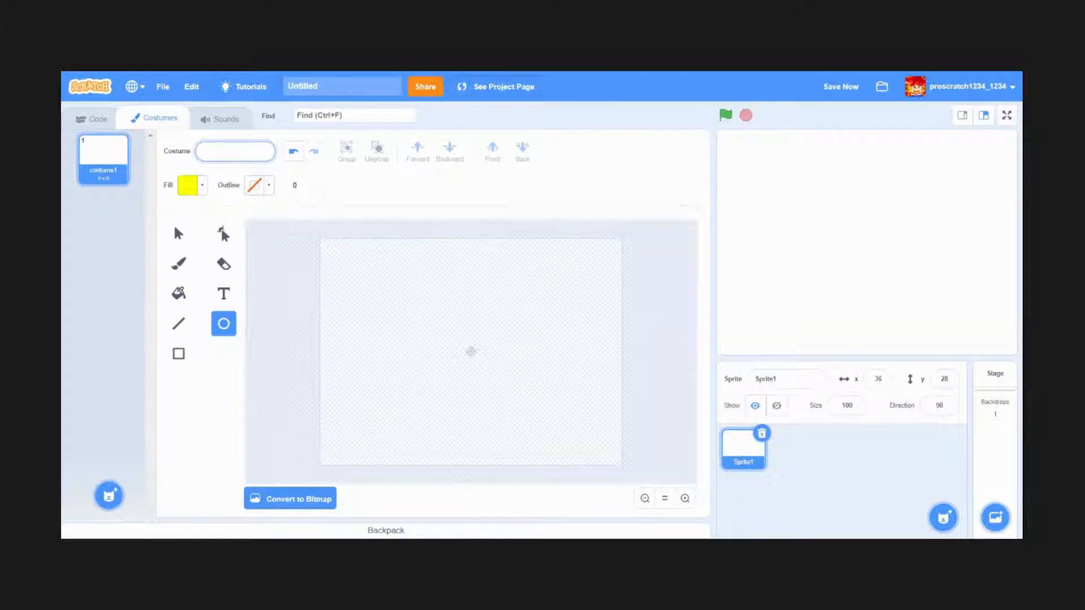
text(Cat)
key(BackSpace)
key(BackSpace)
key(BackSpace)
text(Sun)
Step: Rename the sprite Sun
click(752, 379)
click(752, 379)
text(Sun)
click(612, 353)
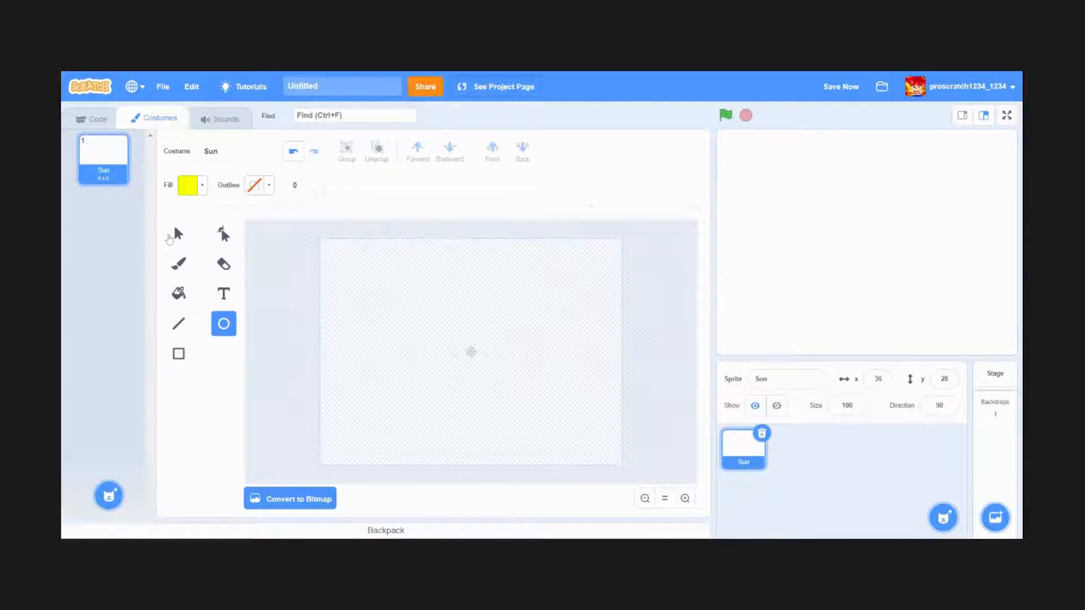
Step: Draw a yellow circle without an outline at the centre of the Sun costume
click(171, 238)
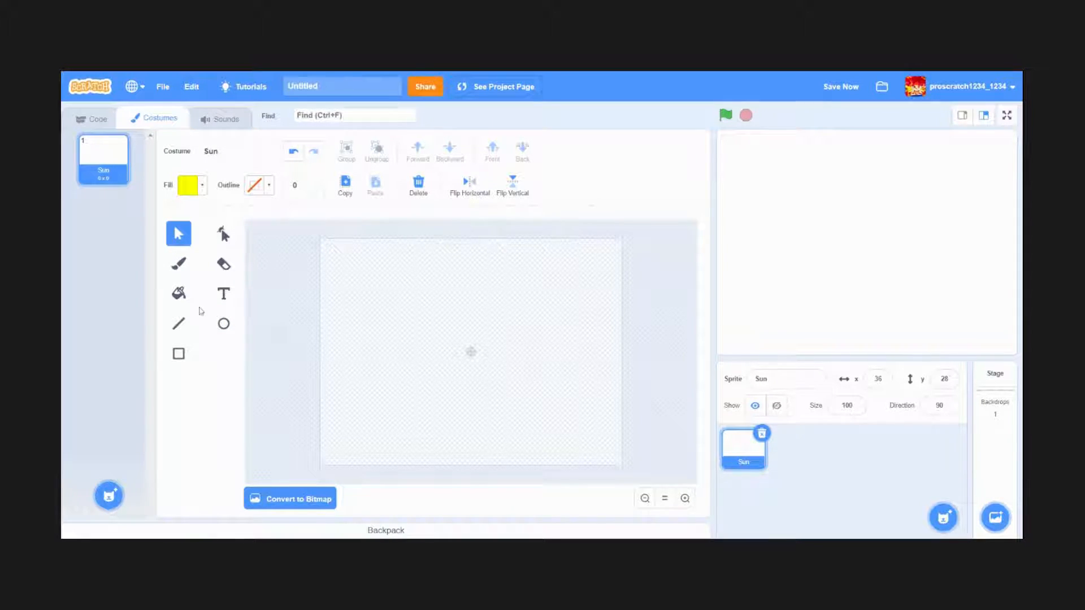
click(232, 326)
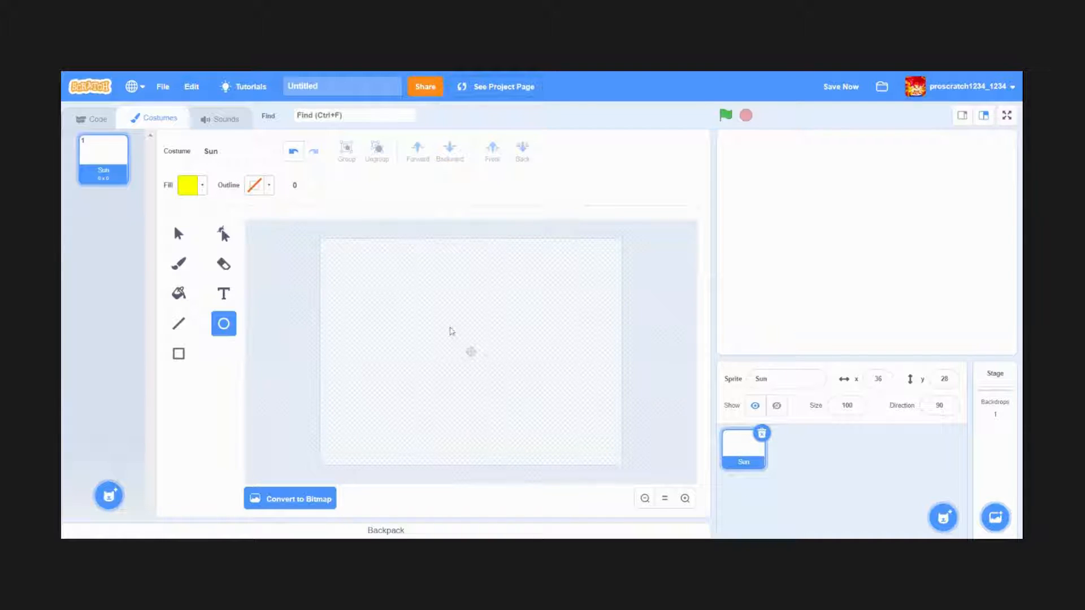
drag(451, 332, 502, 380)
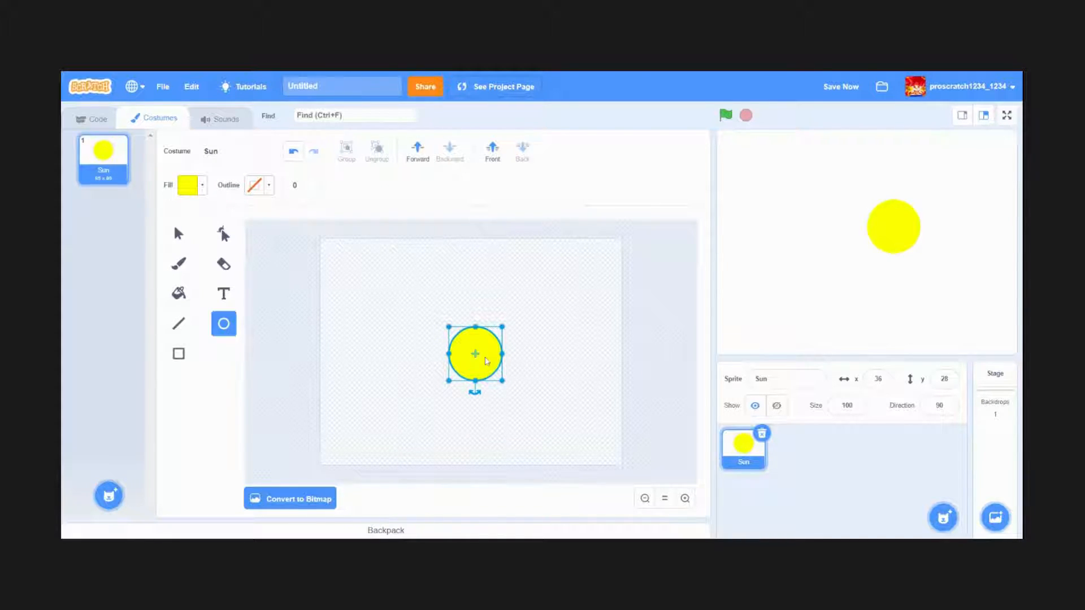
Step: Try another fill hue for the circle and return the fill to yellow
click(202, 185)
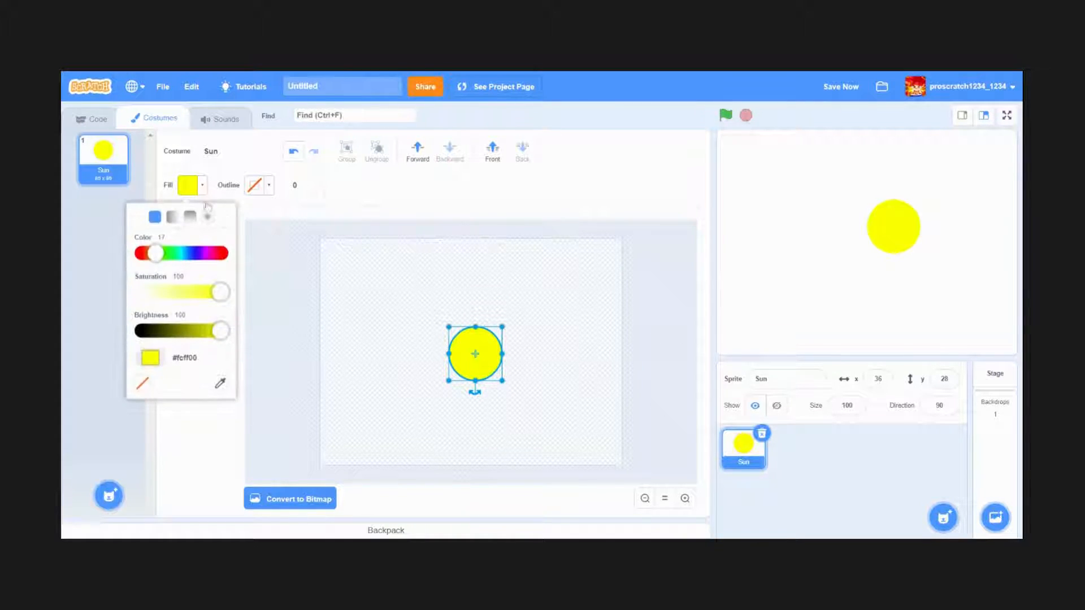
click(207, 256)
mouse_move(158, 263)
mouse_down()
mouse_move(143, 255)
mouse_move(210, 255)
mouse_move(158, 257)
mouse_up()
click(323, 277)
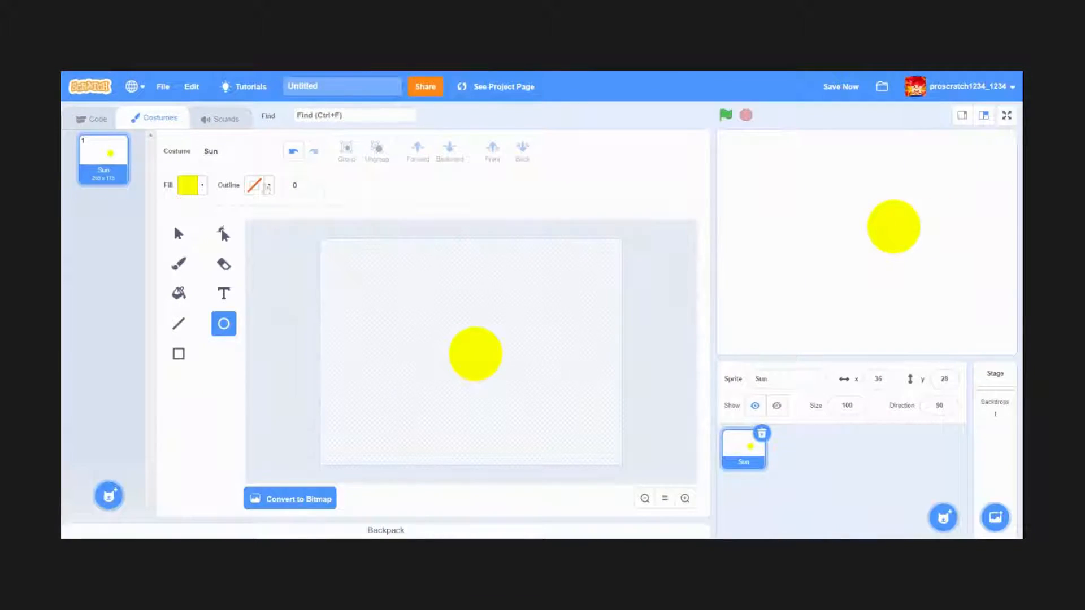
Step: Try to set a black outline with a width of 3 while the circle is not selected
click(270, 187)
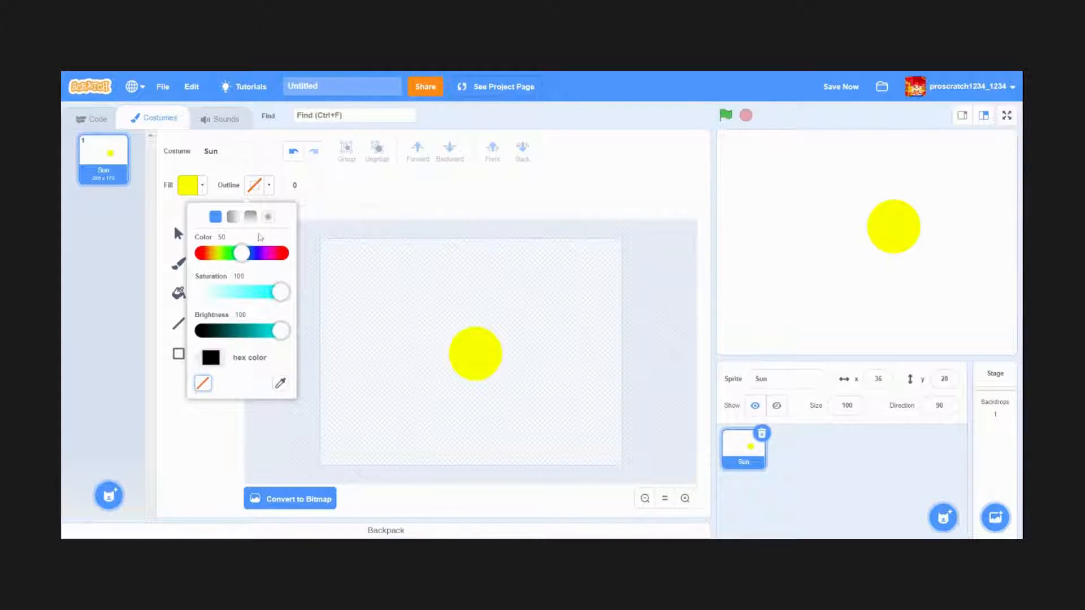
drag(281, 332, 197, 332)
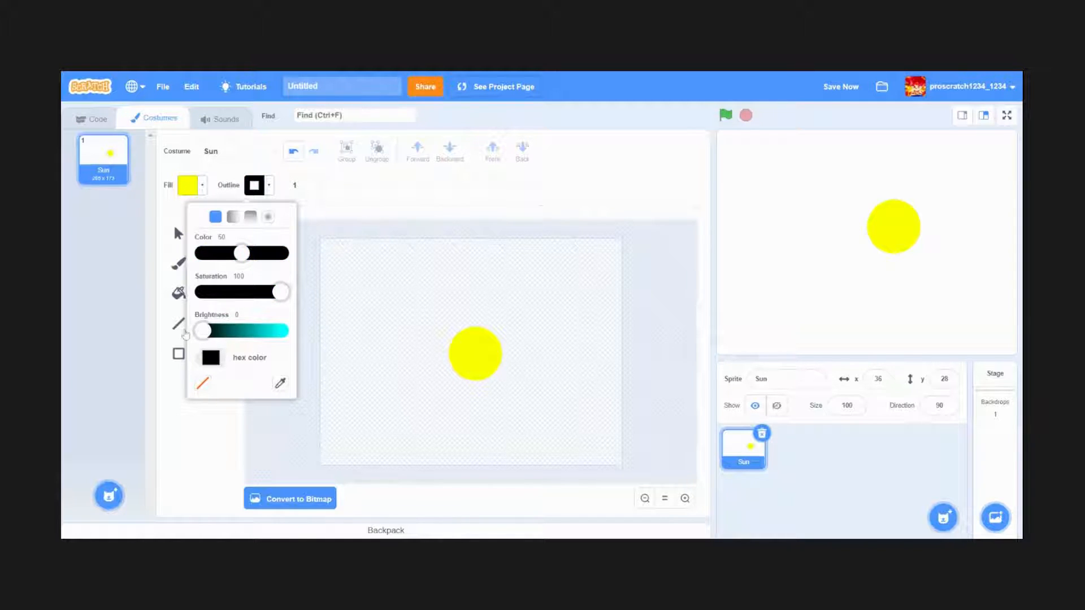
click(307, 185)
click(307, 183)
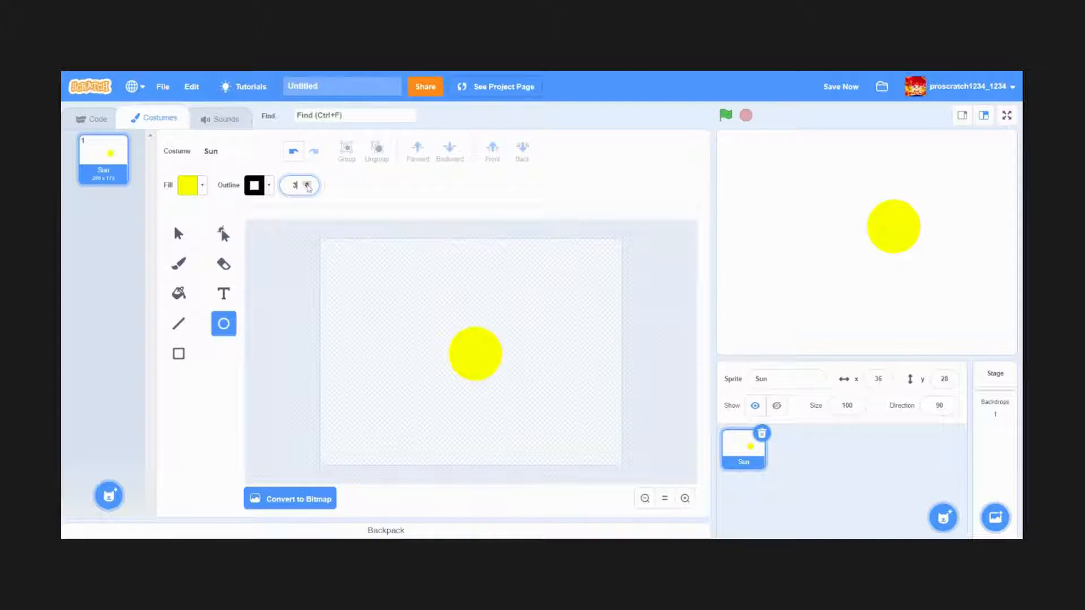
click(165, 277)
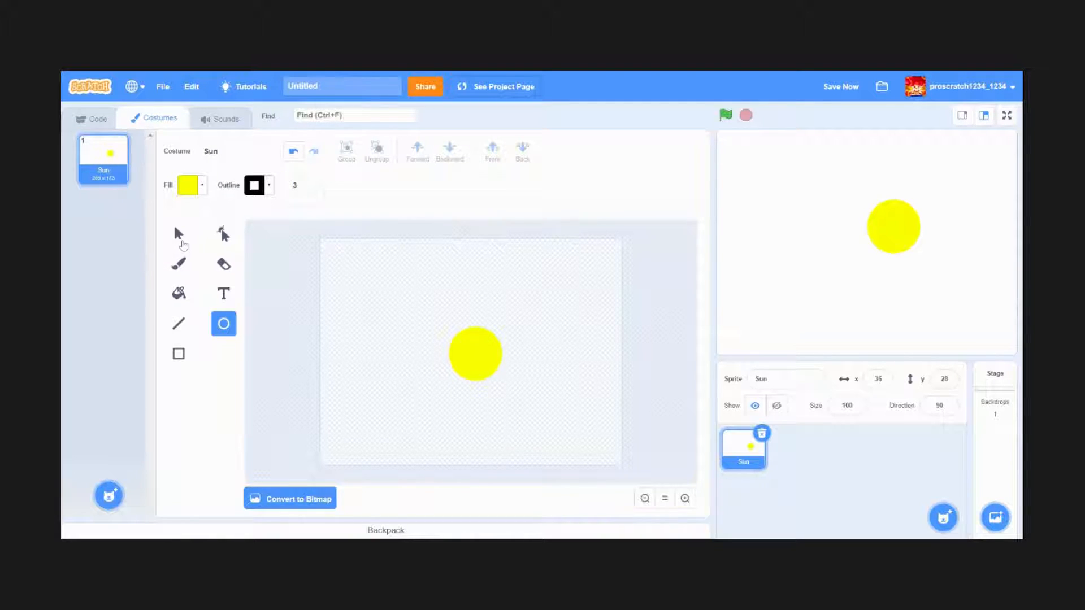
Step: Select the yellow circle and give it a black outline with brightness 0 and a width of 3
click(180, 237)
drag(396, 293, 559, 443)
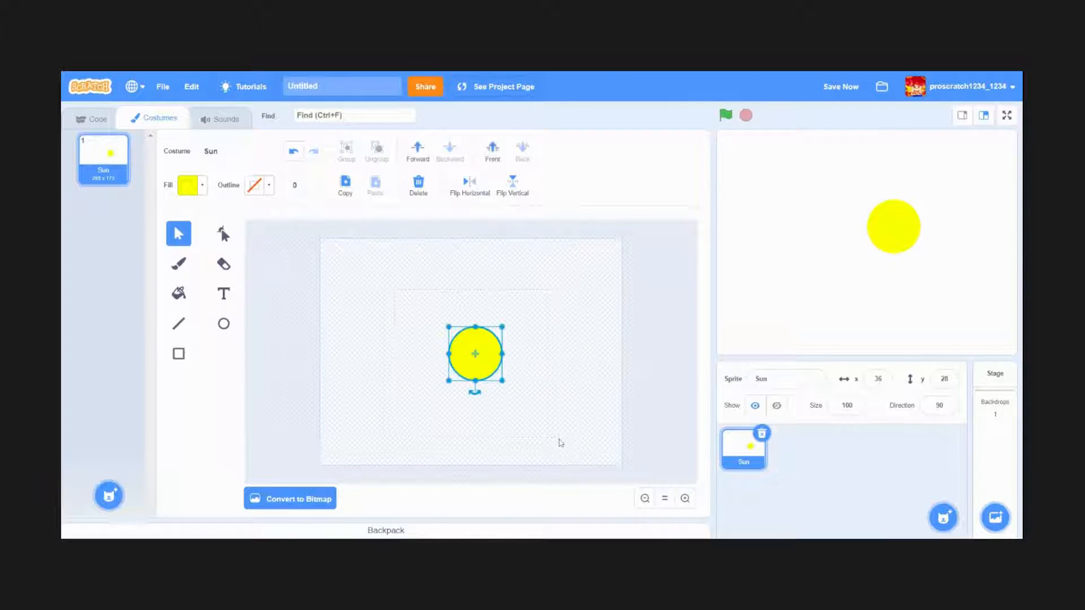
click(270, 186)
drag(286, 329, 168, 336)
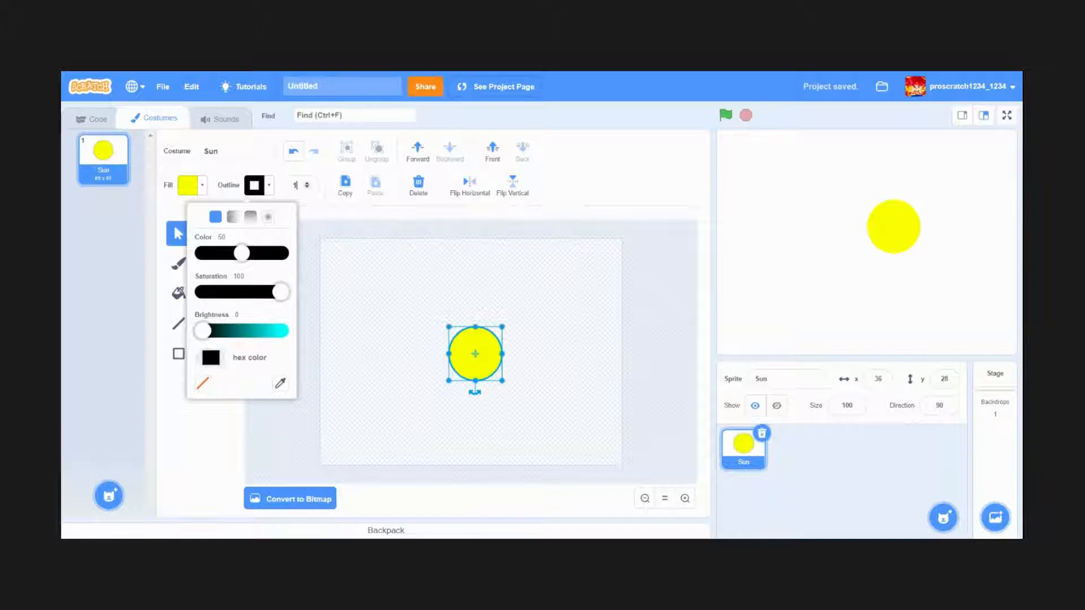
click(298, 186)
key(BackSpace)
text(3)
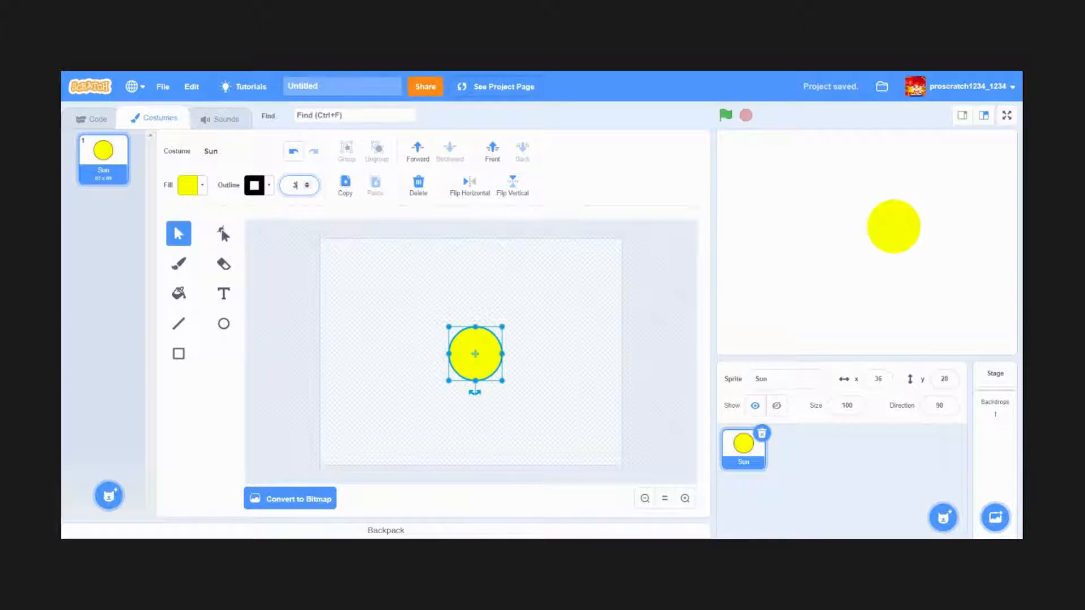
Step: Try an outline width of 122 on the circle, reduce it to 1 and deselect the circle
key(BackSpace)
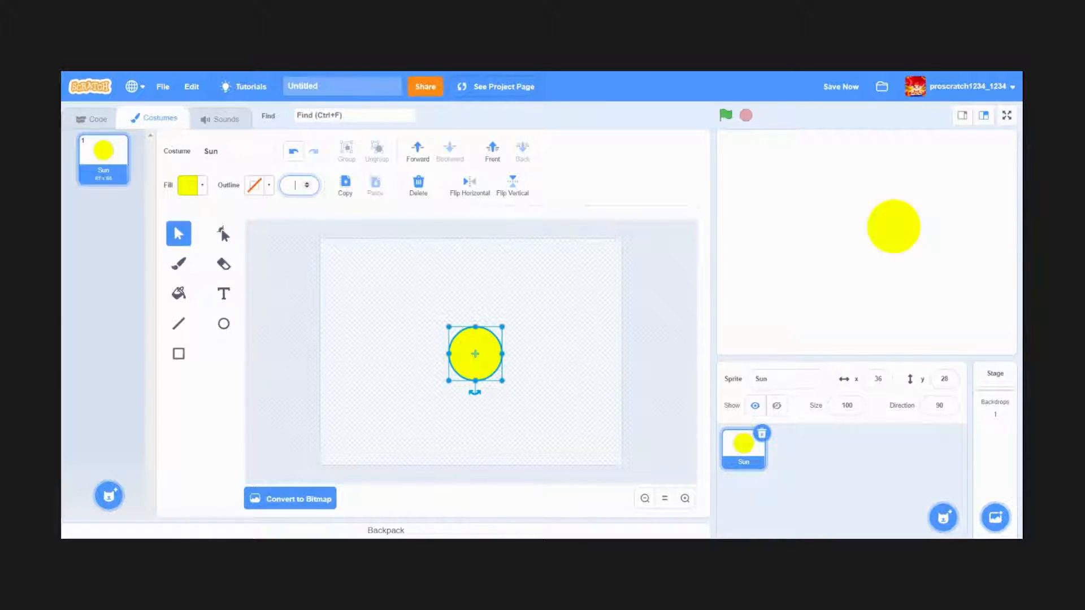
text(1)
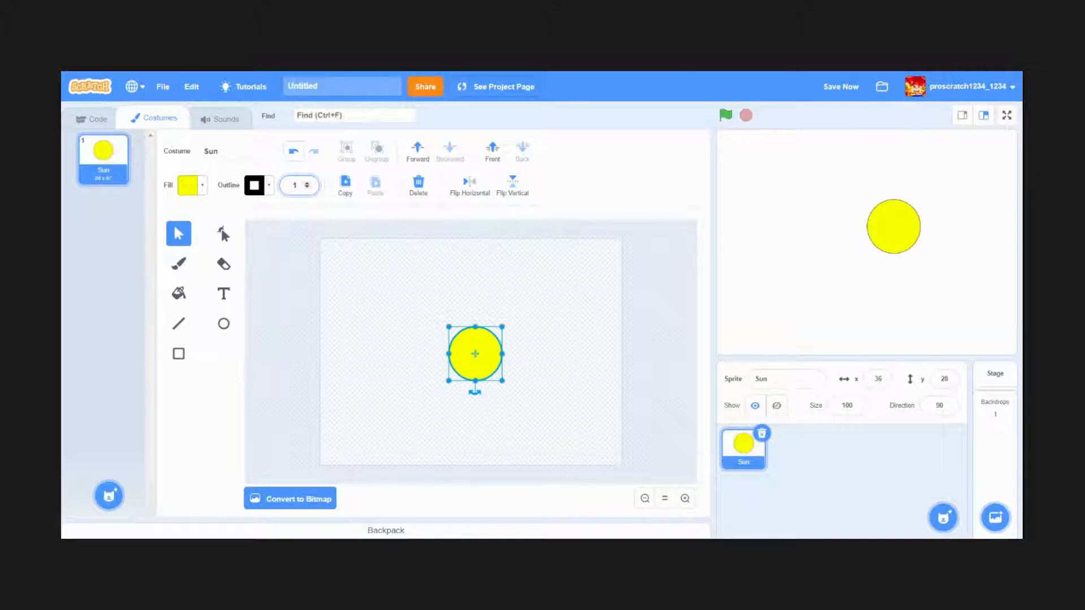
text(22)
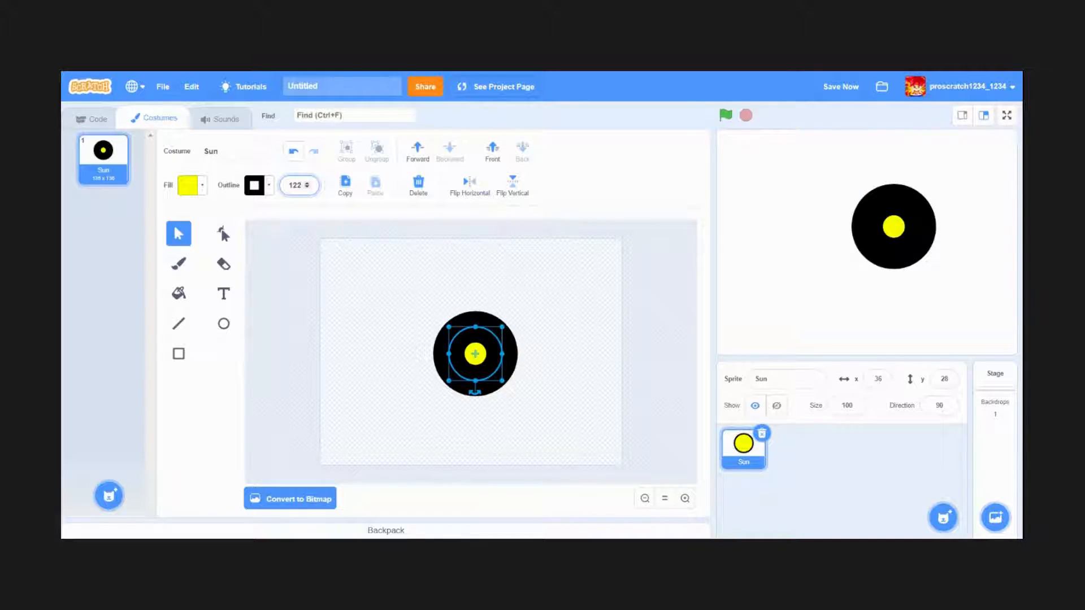
key(BackSpace)
key(BackSpace)
key(BackSpace)
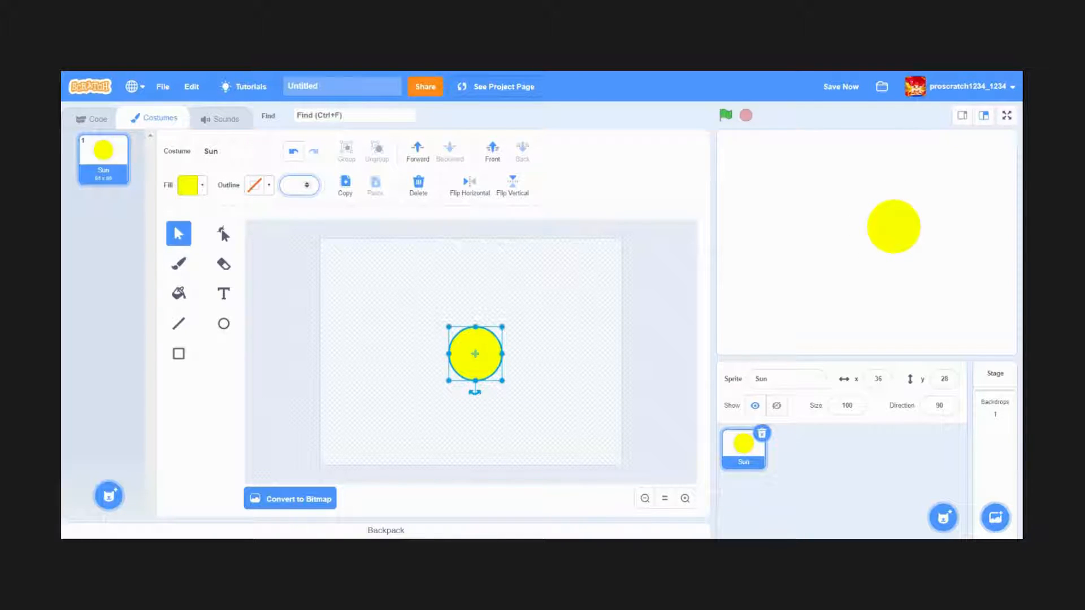
text(1)
click(353, 300)
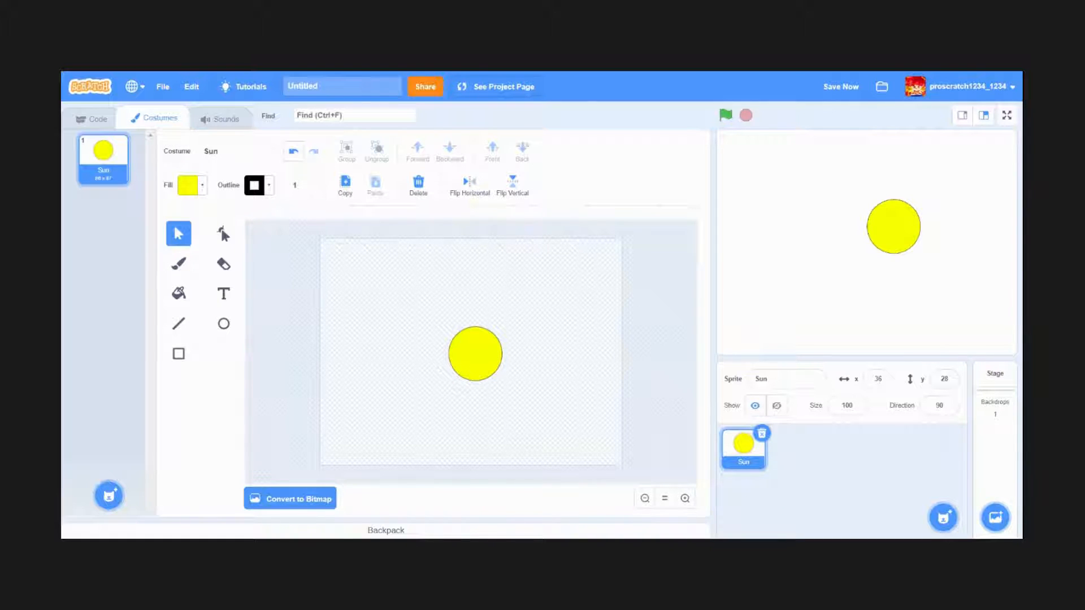
Step: Select the circle again and set its outline width to 122
click(295, 185)
text(22)
key(Return)
click(465, 351)
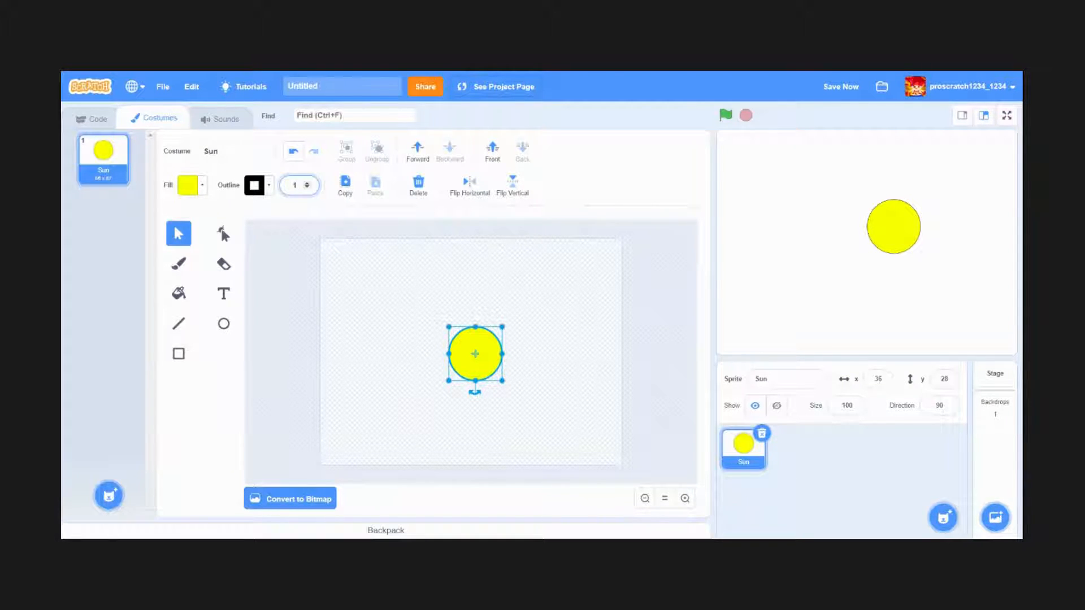
text(22)
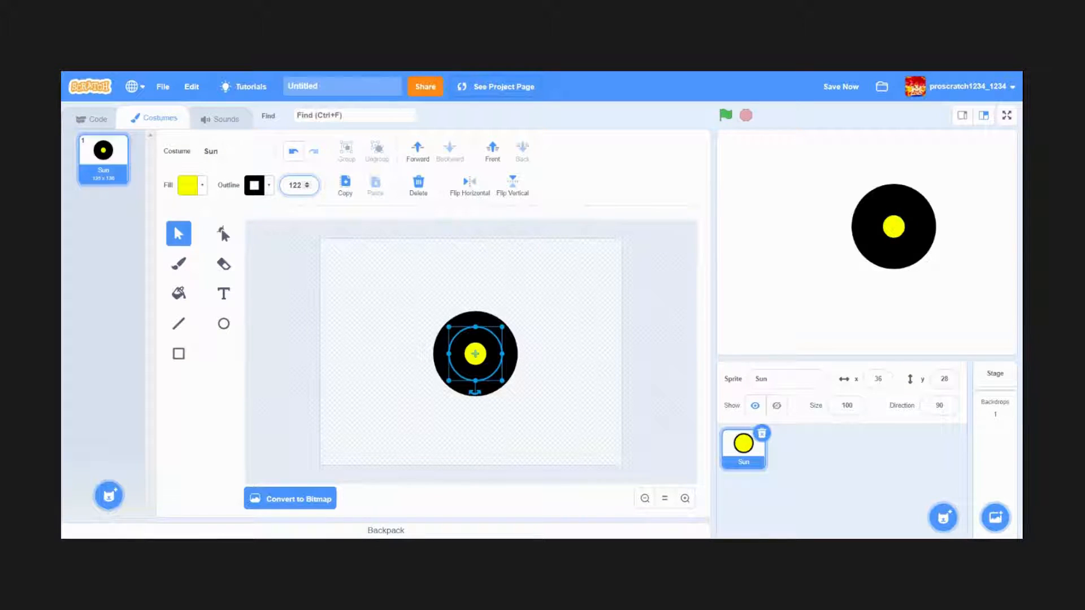
Step: Reduce the selected circle's outline width to 5 and deselect the circle
key(BackSpace)
key(BackSpace)
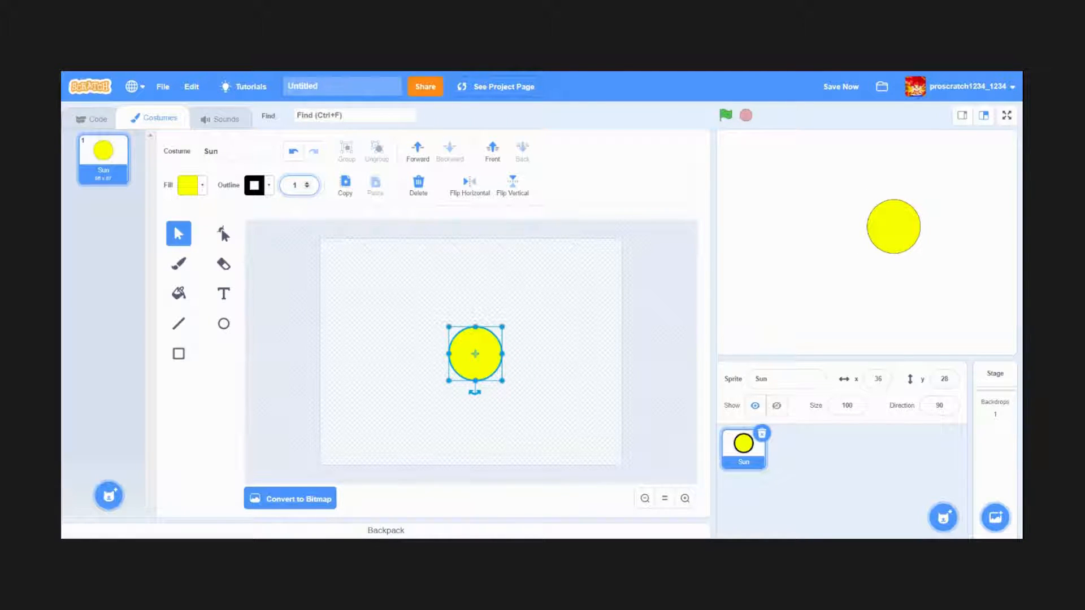
key(BackSpace)
text(5)
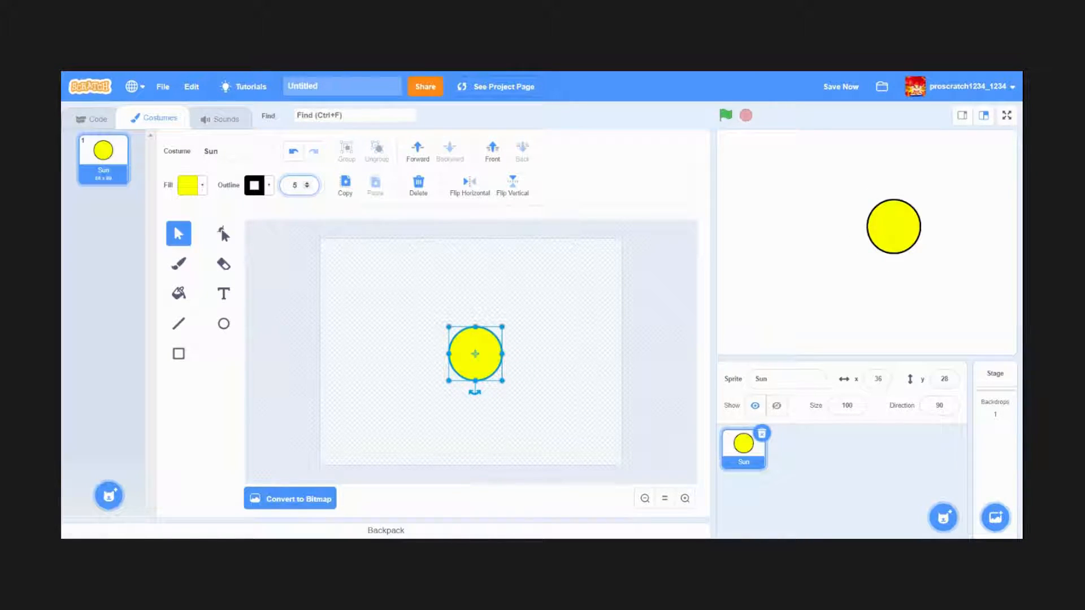
click(367, 298)
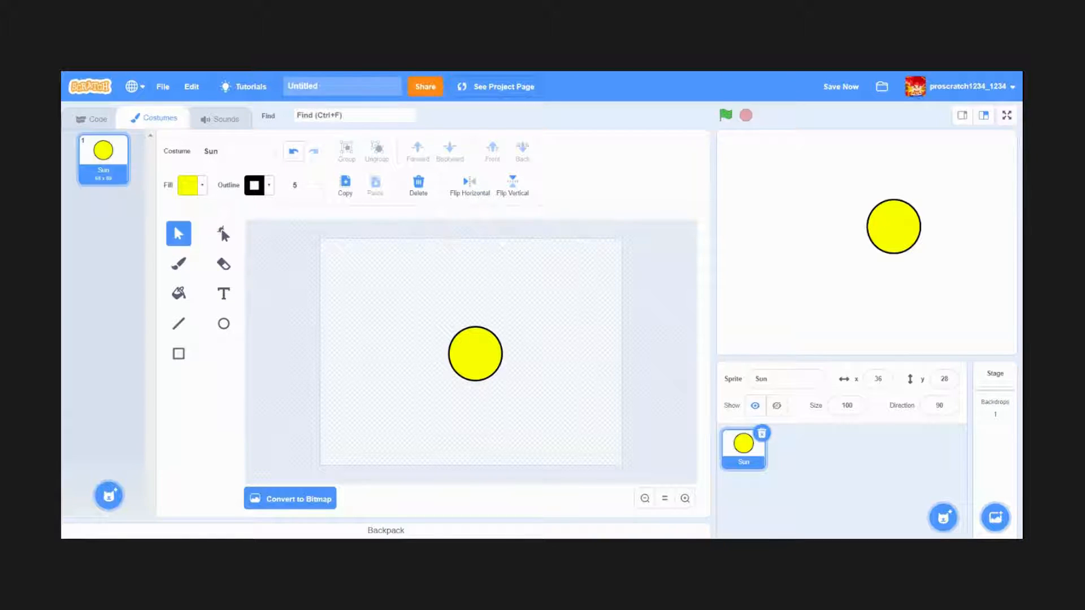
Step: Reshape the circle by slightly shifting its right-hand node, undoing a first trial that pulls the node outward
click(225, 239)
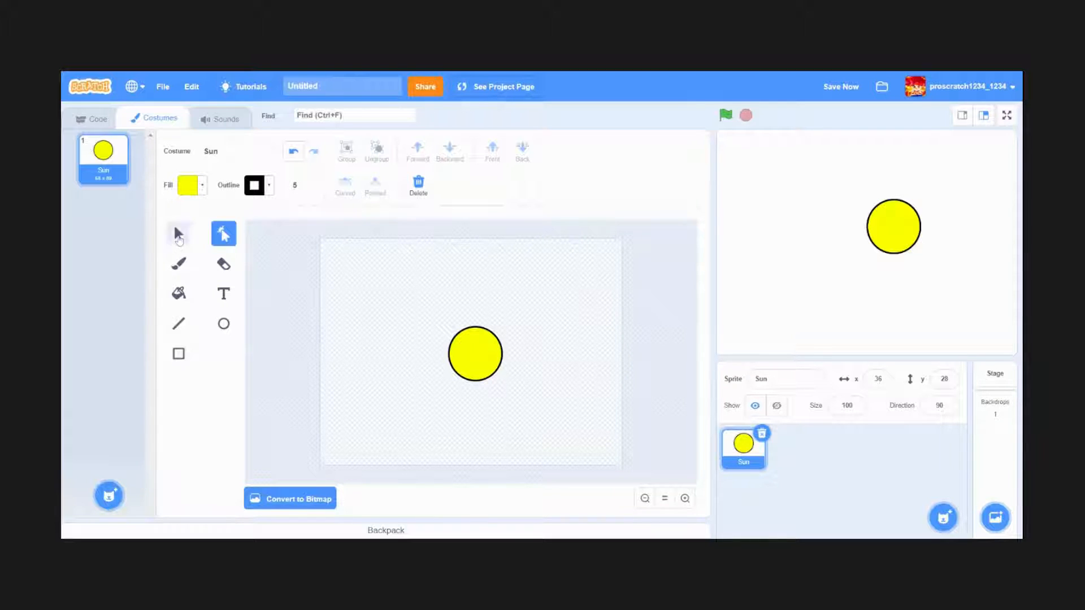
click(179, 239)
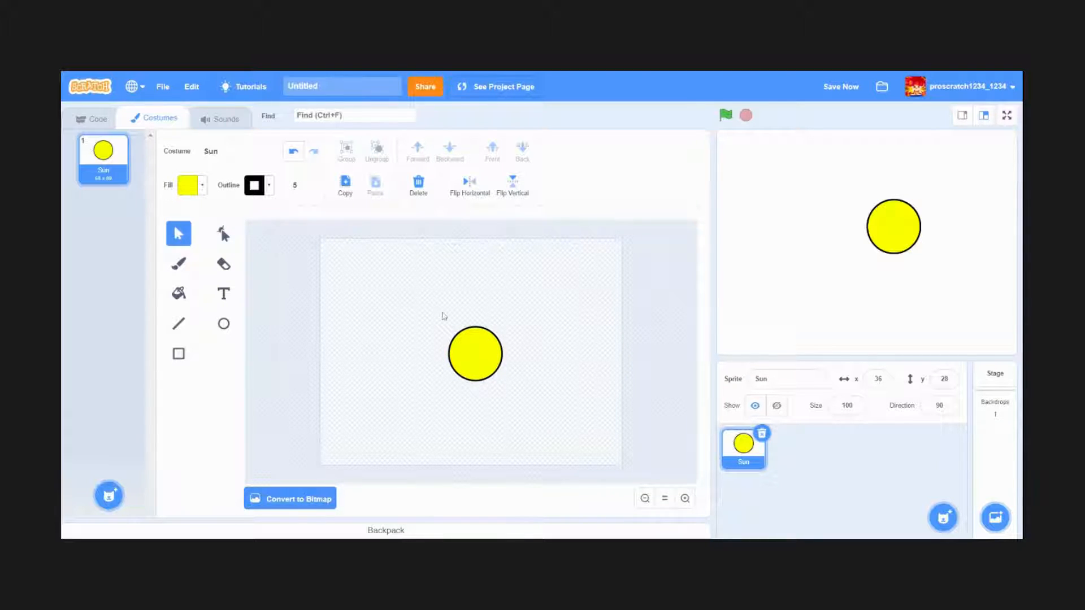
click(482, 371)
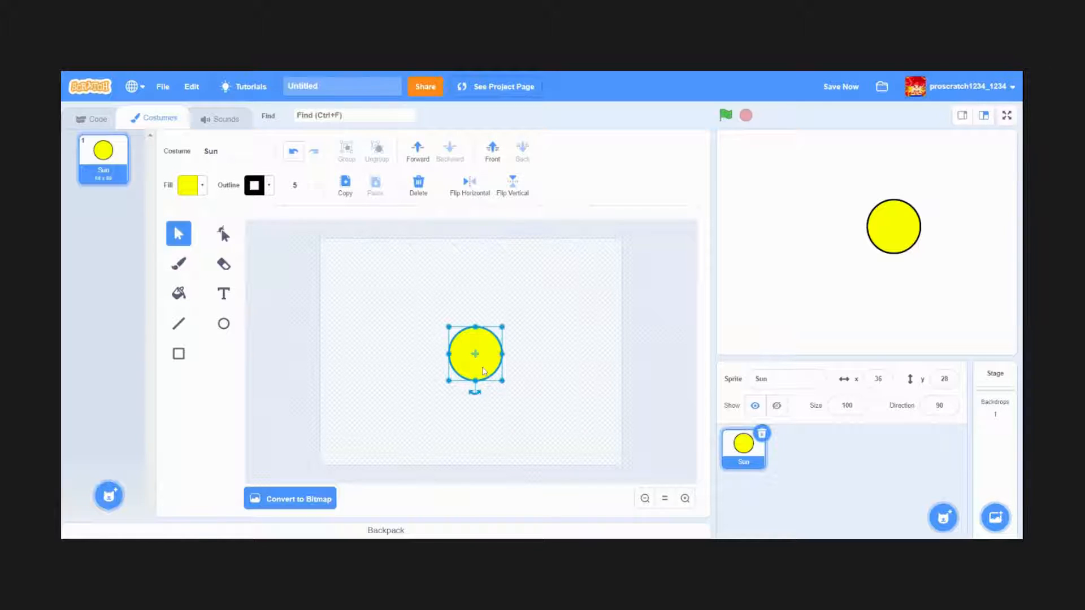
click(221, 234)
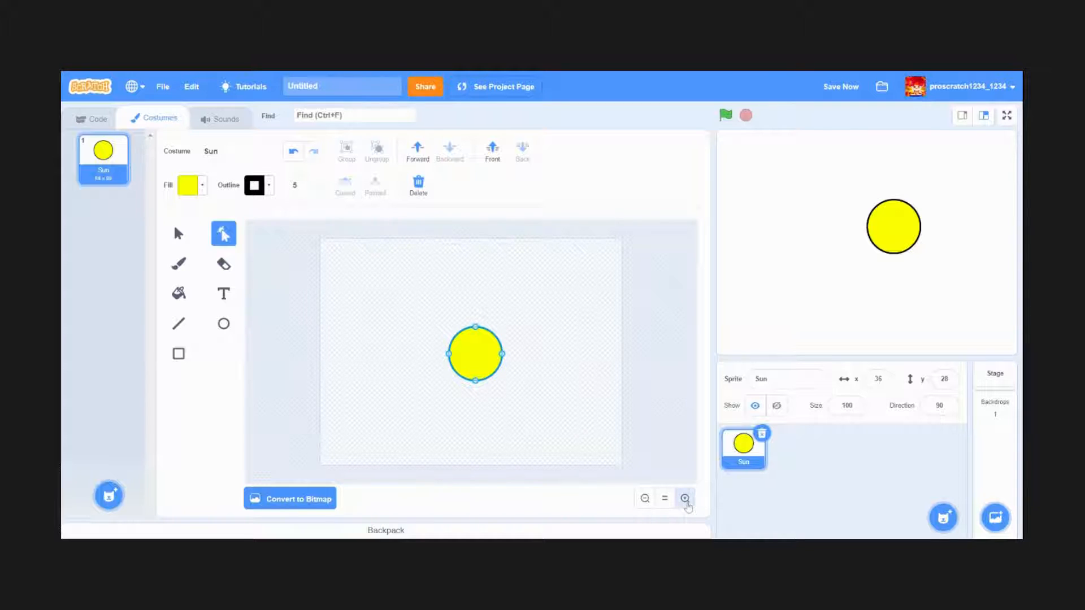
click(685, 499)
click(685, 499)
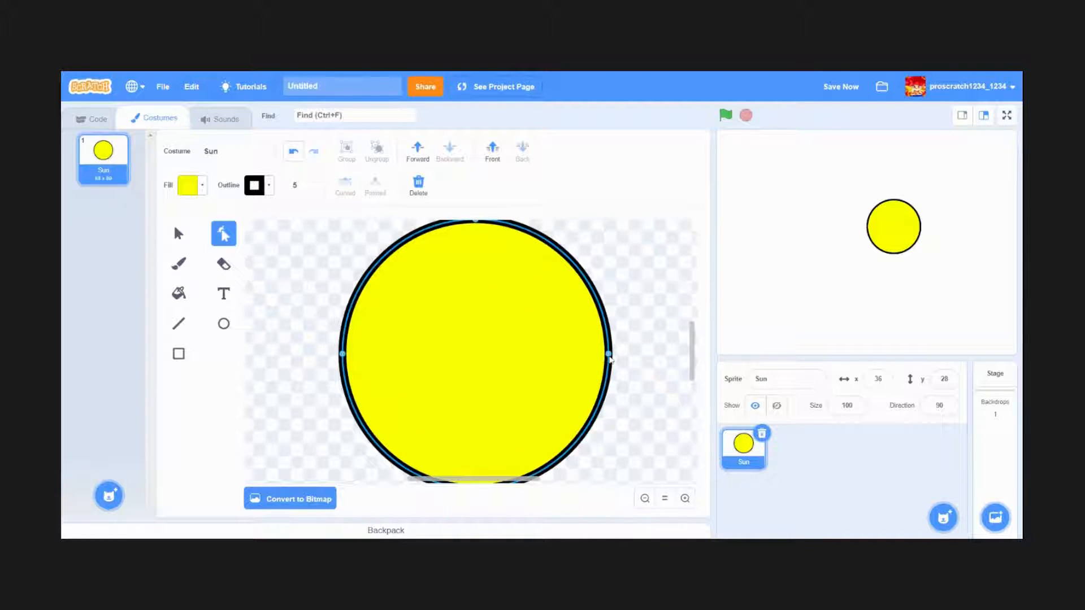
drag(609, 355, 640, 355)
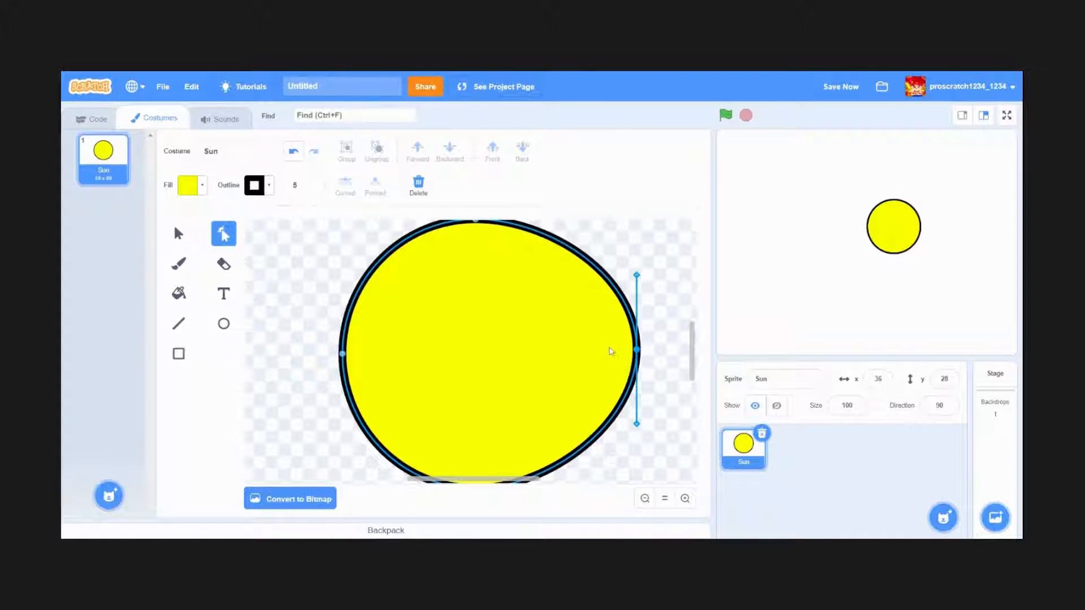
key(ctrl+z)
drag(475, 363, 444, 362)
drag(541, 368, 607, 368)
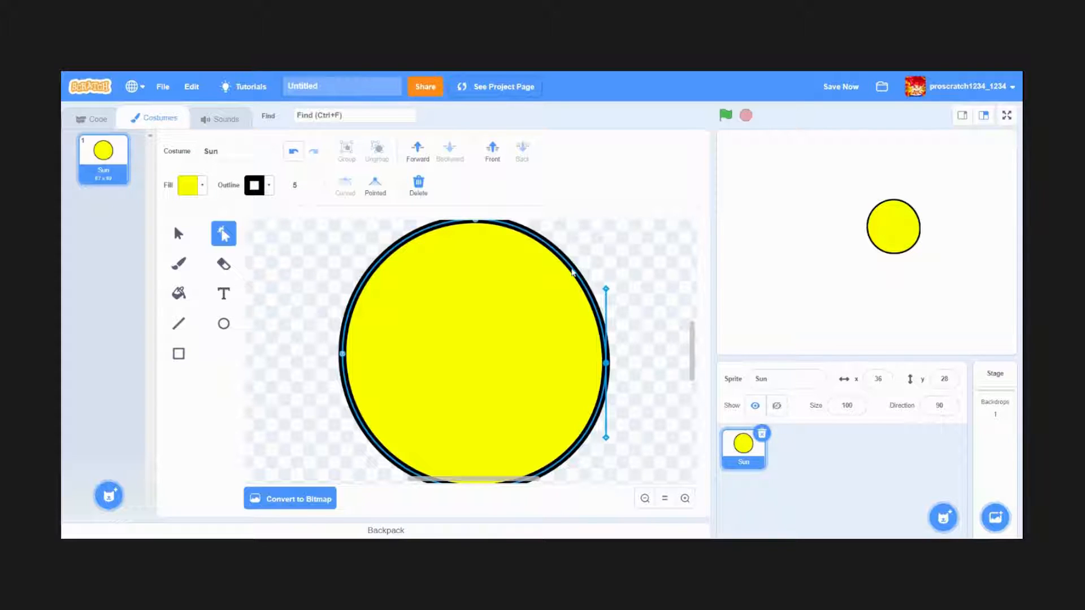
Step: Add a node on each of the circle's four diagonal arcs and pull each one outward to form a rounded square
click(643, 500)
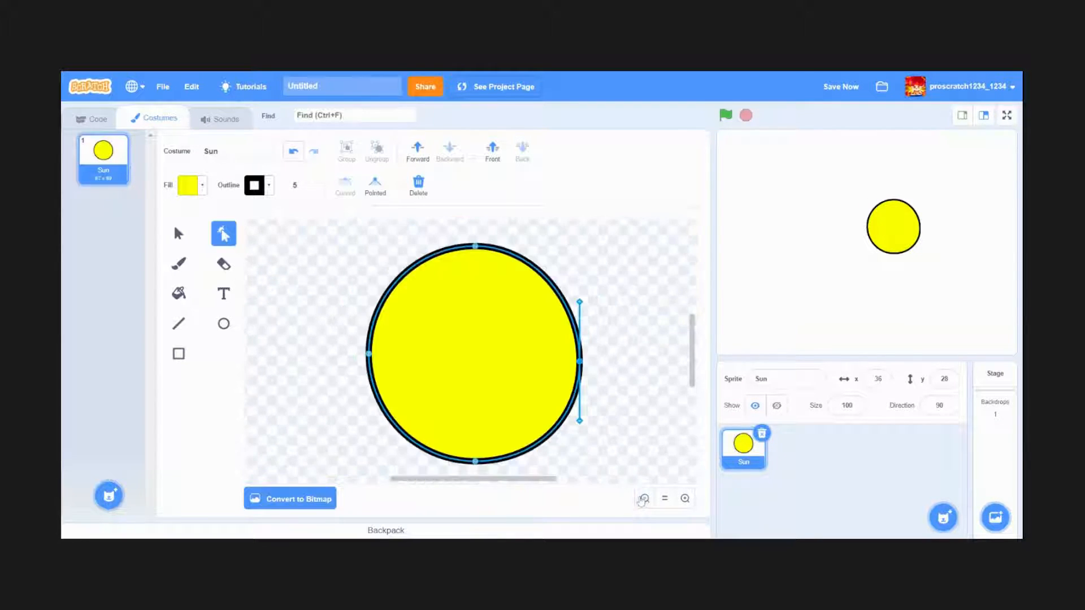
click(549, 284)
drag(550, 284, 565, 258)
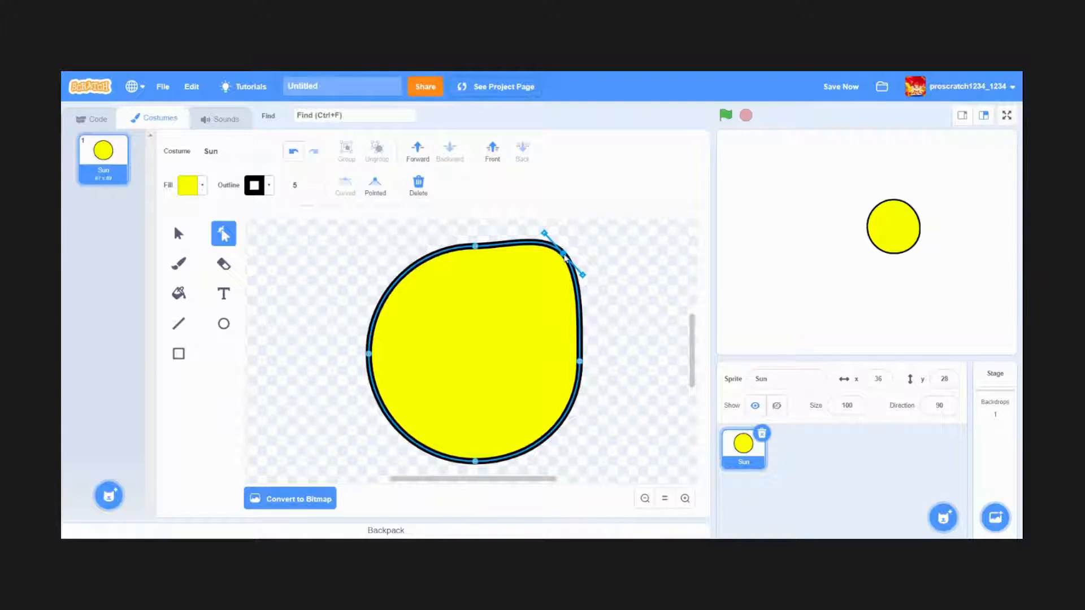
click(409, 273)
drag(409, 273, 371, 250)
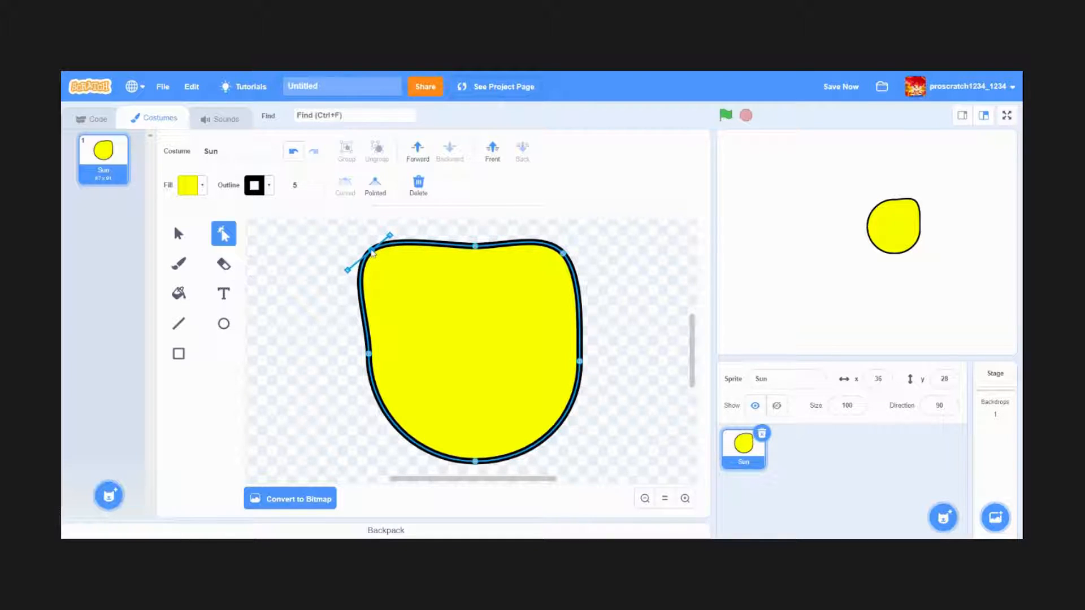
click(406, 439)
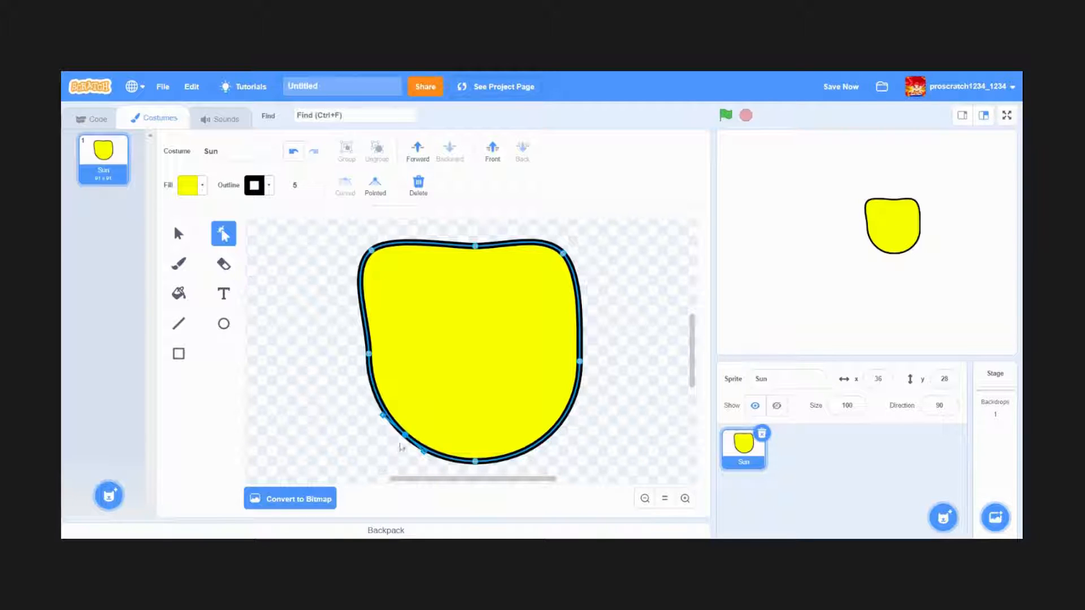
drag(406, 436, 382, 456)
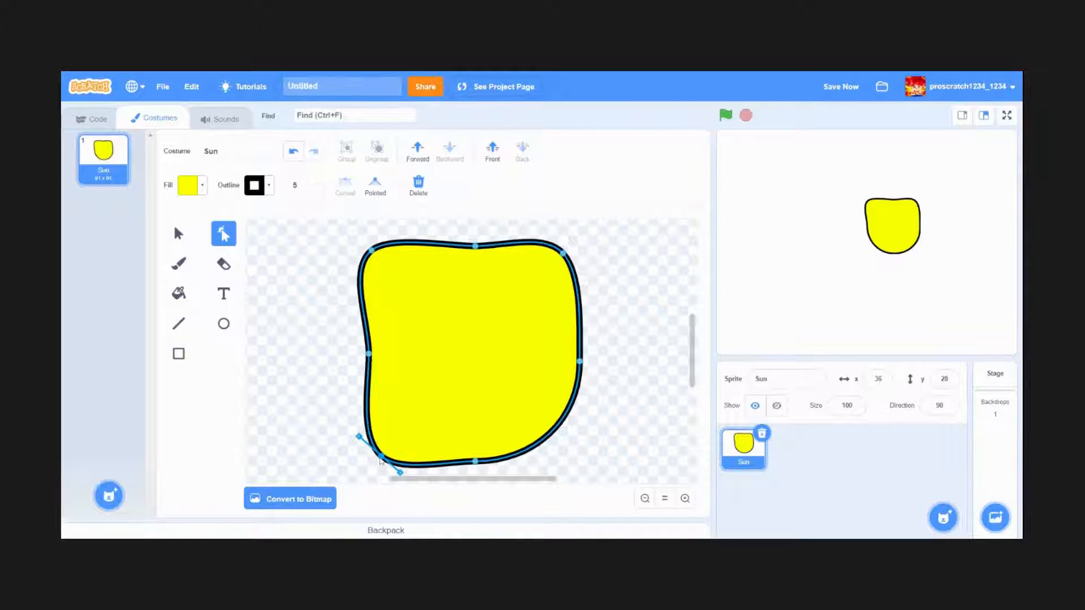
drag(567, 422, 587, 452)
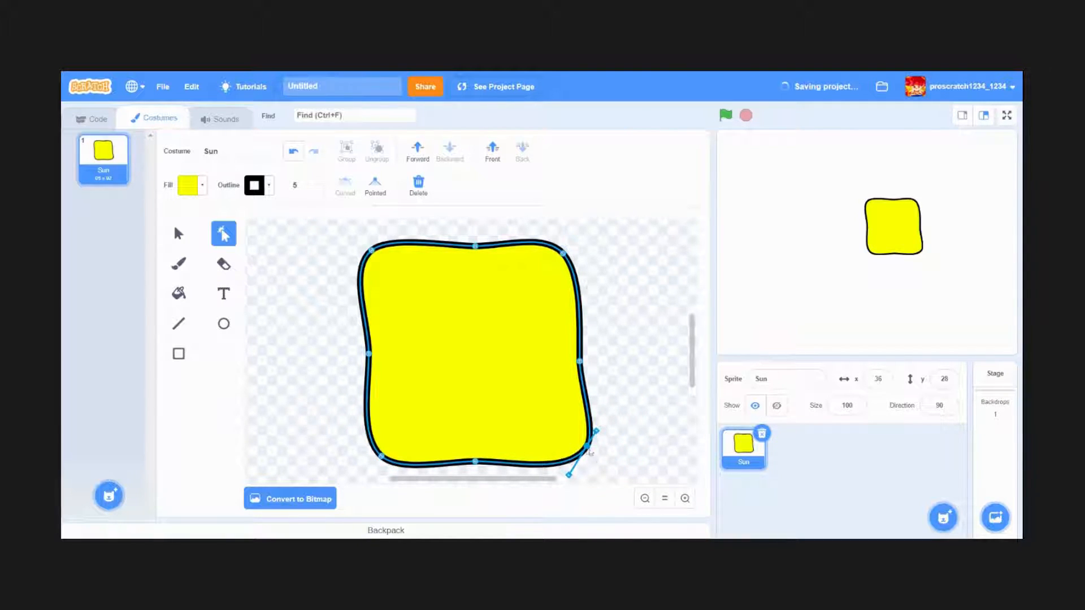
drag(588, 451, 605, 463)
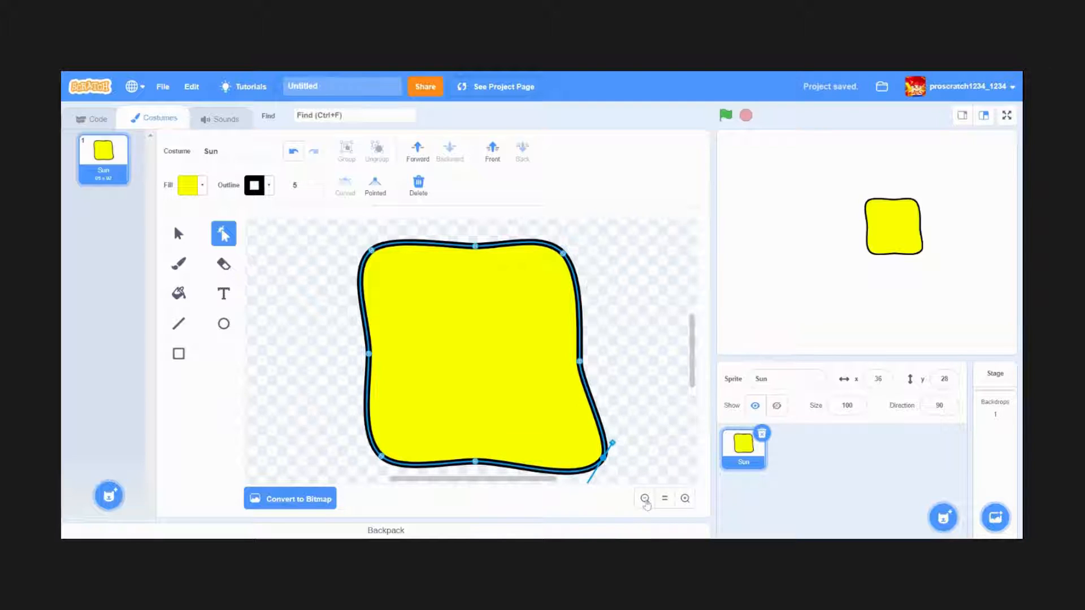
Step: Pull the four corner nodes of the yellow shape further outward into a four-pointed star and deselect it
click(666, 500)
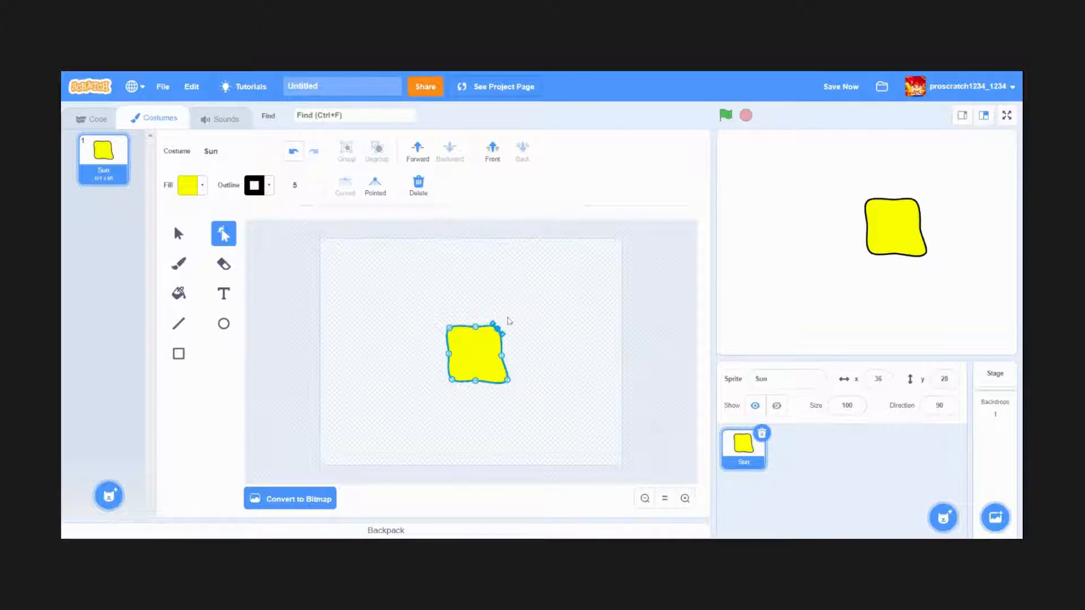
drag(498, 332, 519, 316)
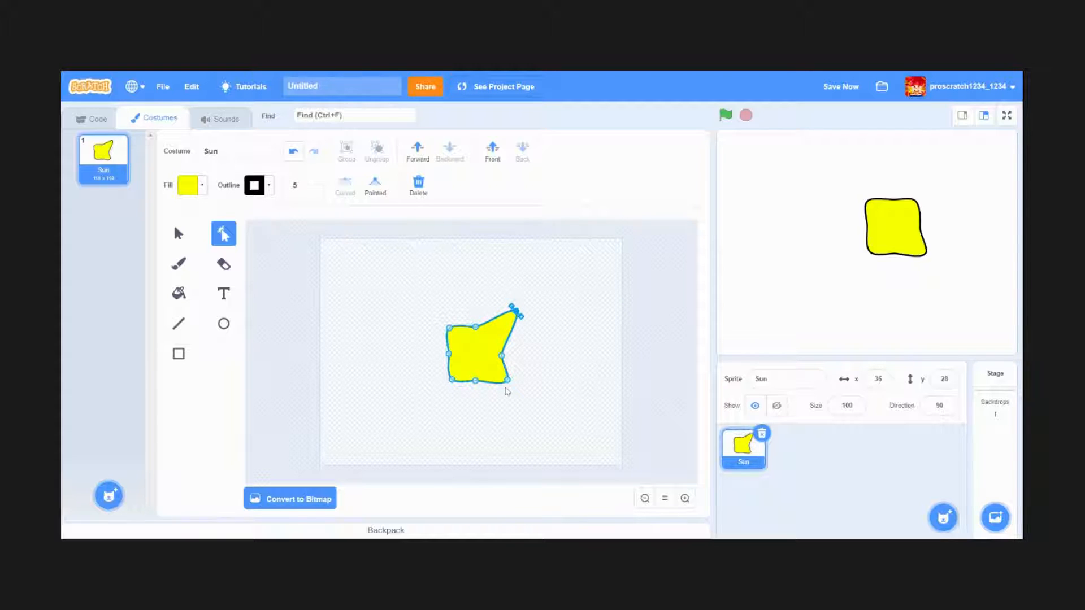
drag(508, 382, 525, 397)
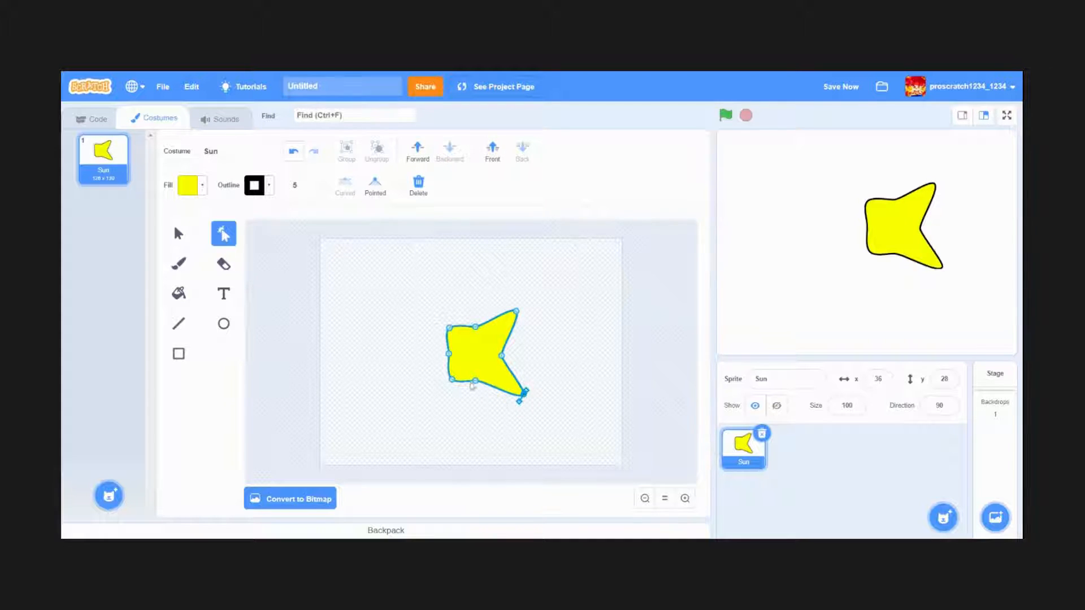
drag(453, 382, 434, 409)
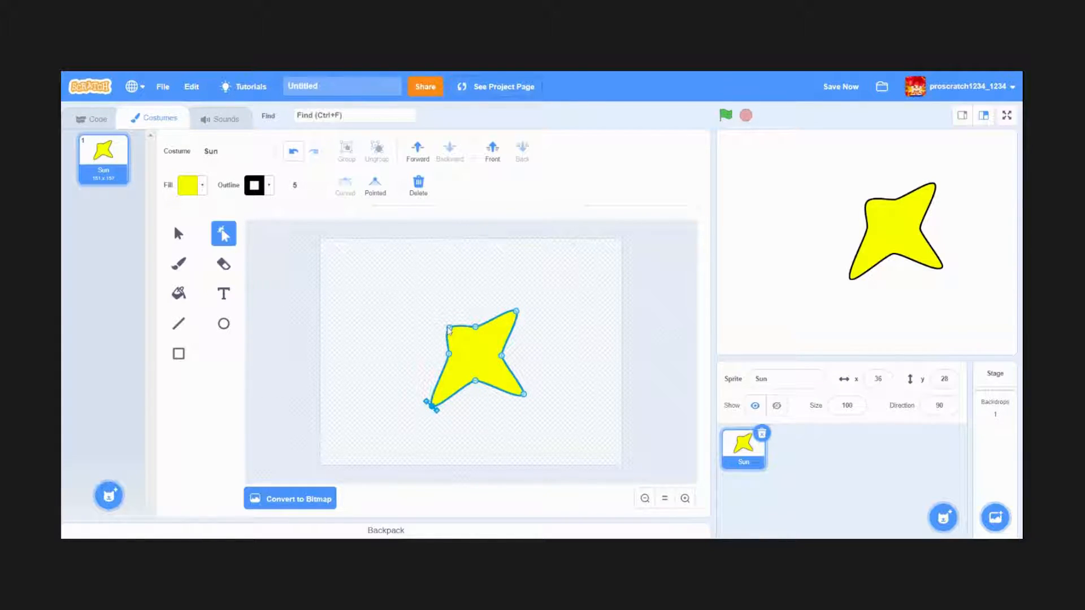
drag(452, 329, 434, 308)
click(413, 350)
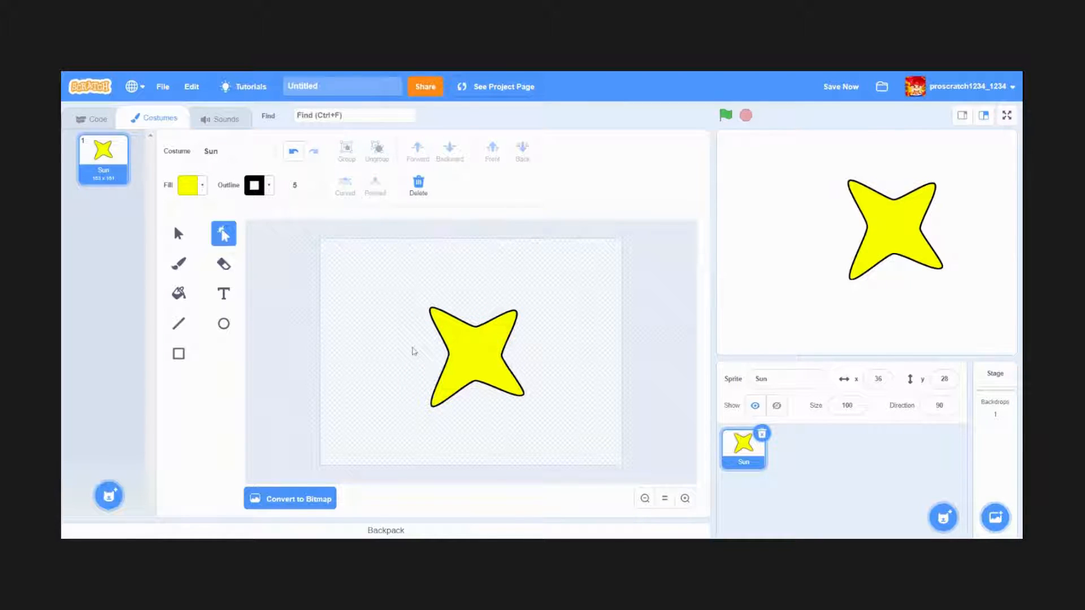
Step: Select the whole star and scale it down to about two thirds of its size
click(176, 235)
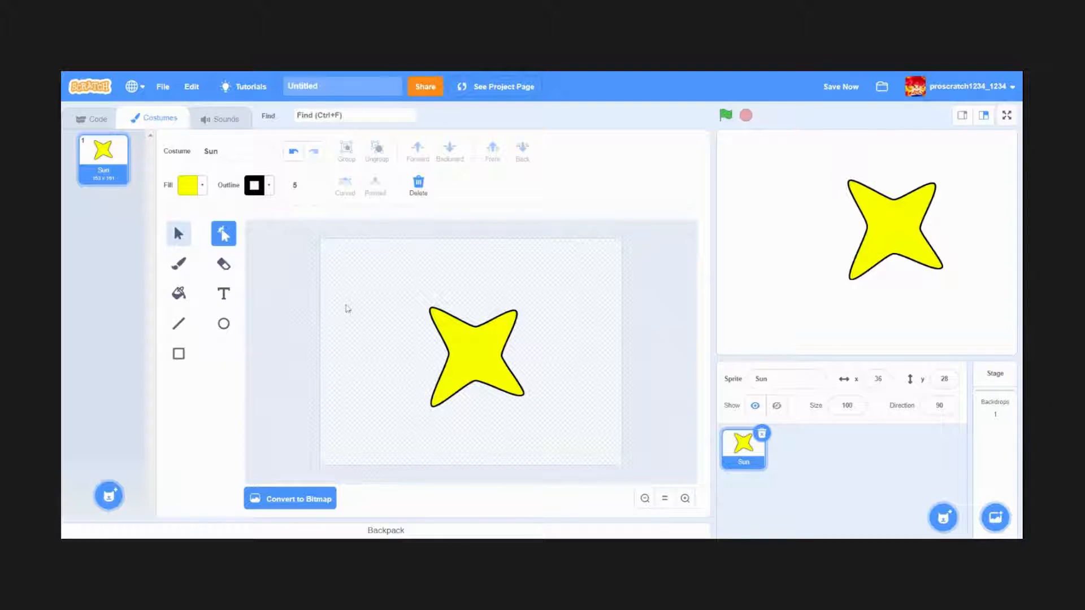
click(486, 361)
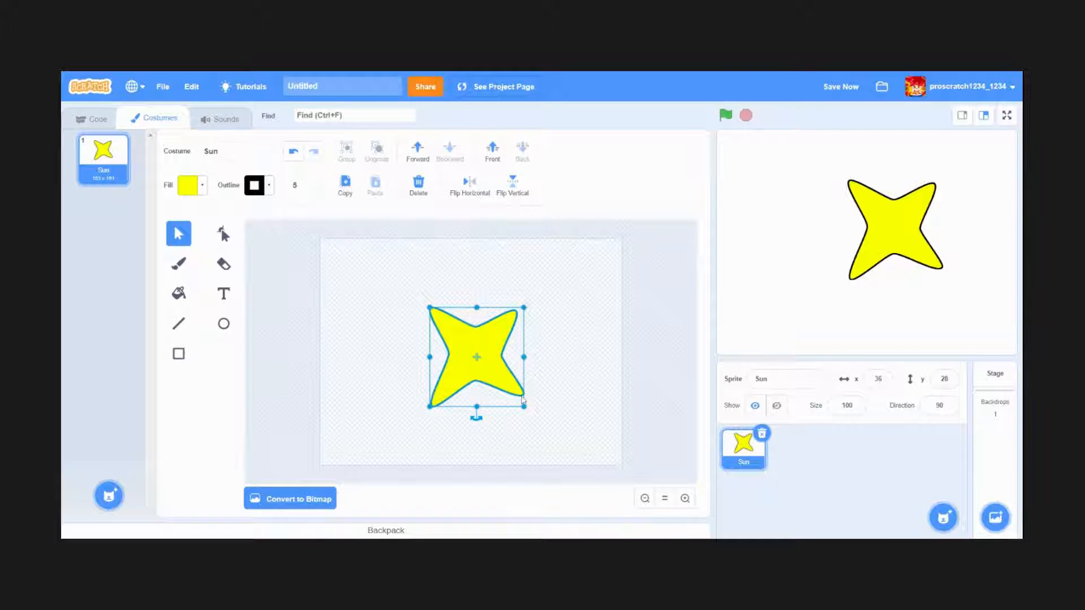
drag(524, 405, 486, 360)
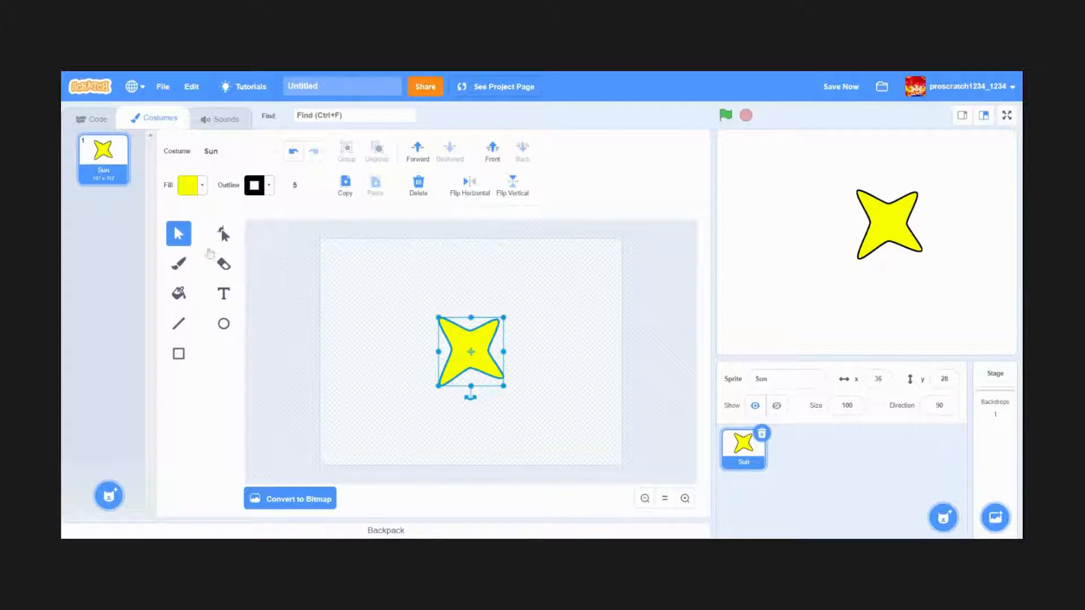
Step: Try a yellow brush stroke of size 10 above the star and undo it
click(178, 264)
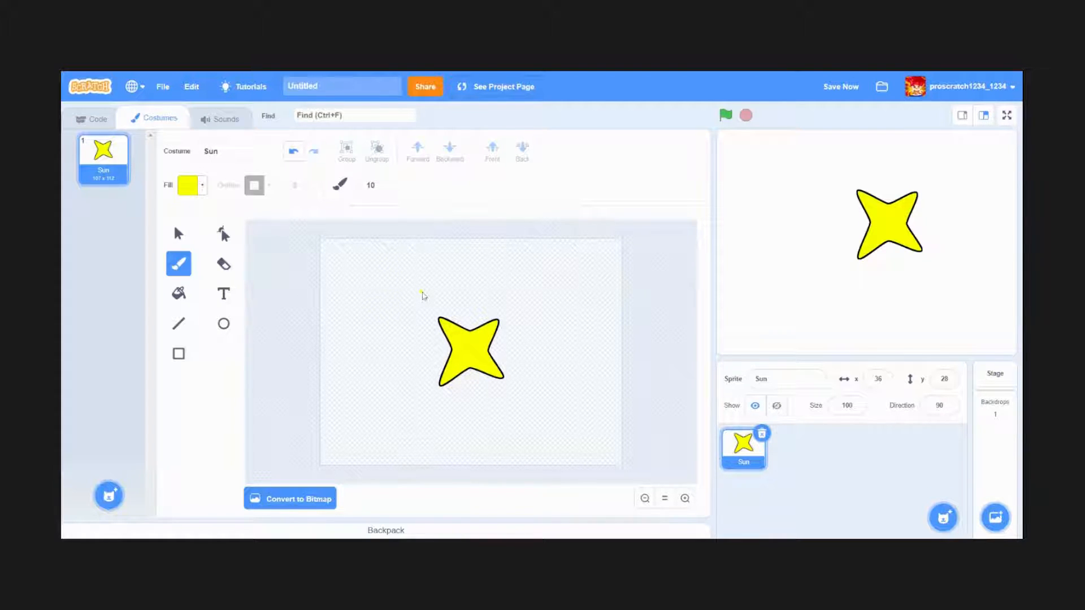
drag(422, 293, 523, 293)
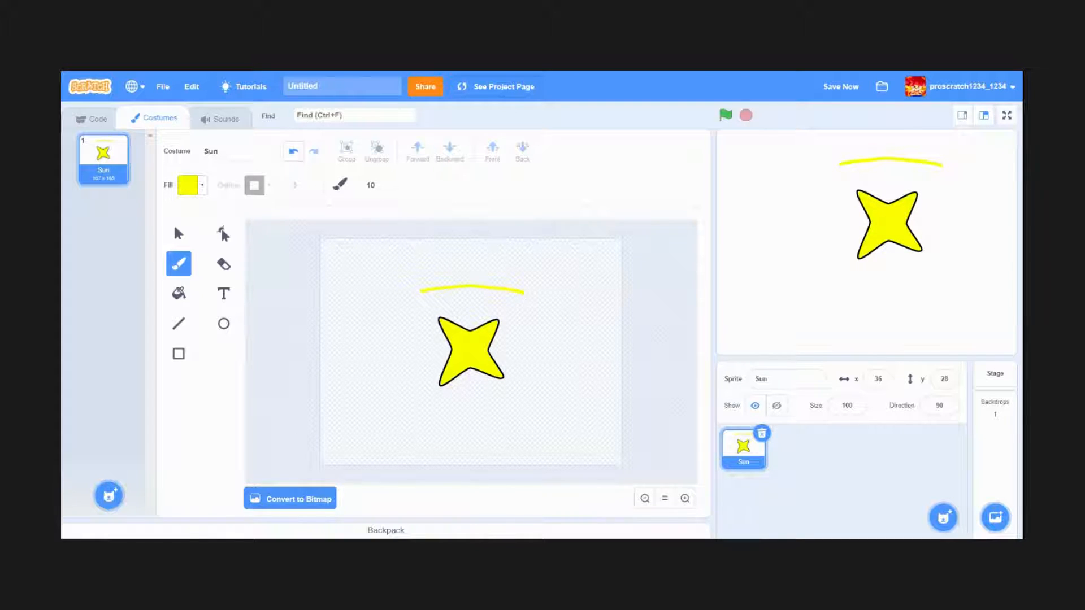
key(ctrl+z)
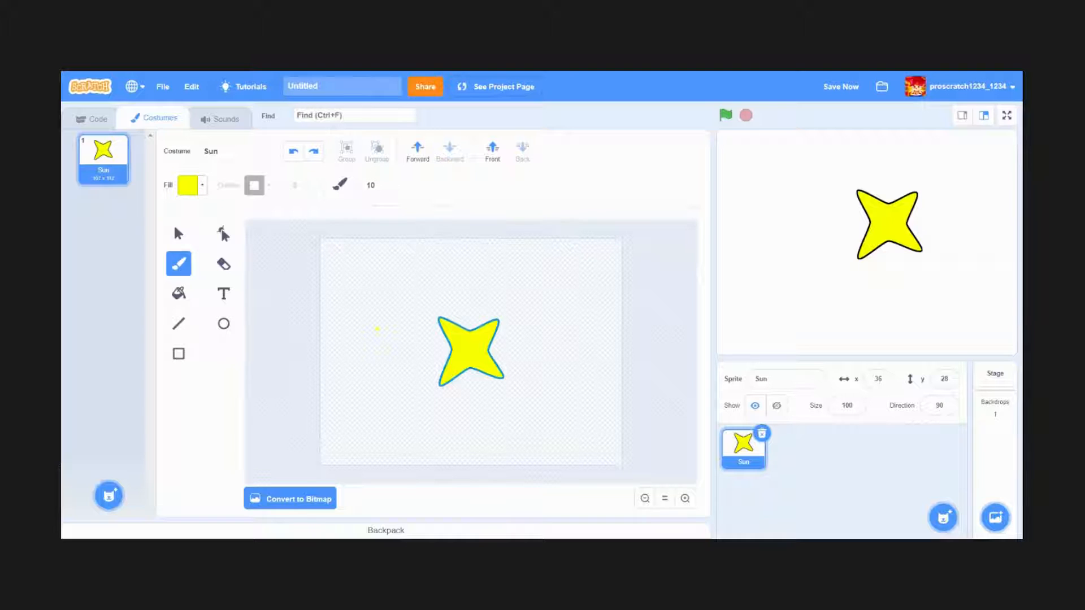
Step: Erase a round hole in the star's centre with the size 100 eraser and rotate the star about 45 degrees counterclockwise
click(223, 266)
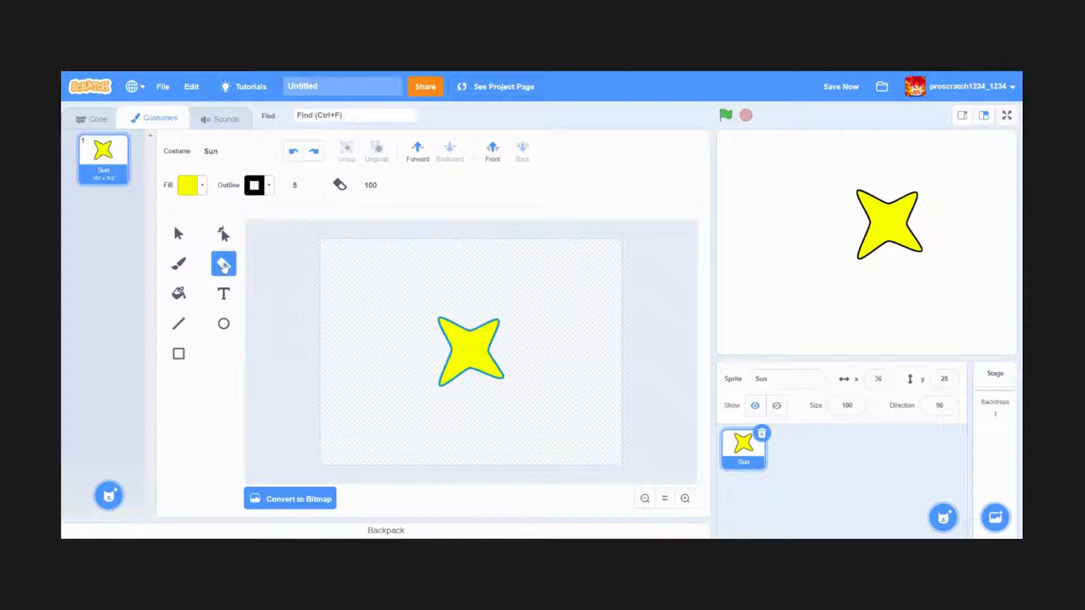
click(474, 352)
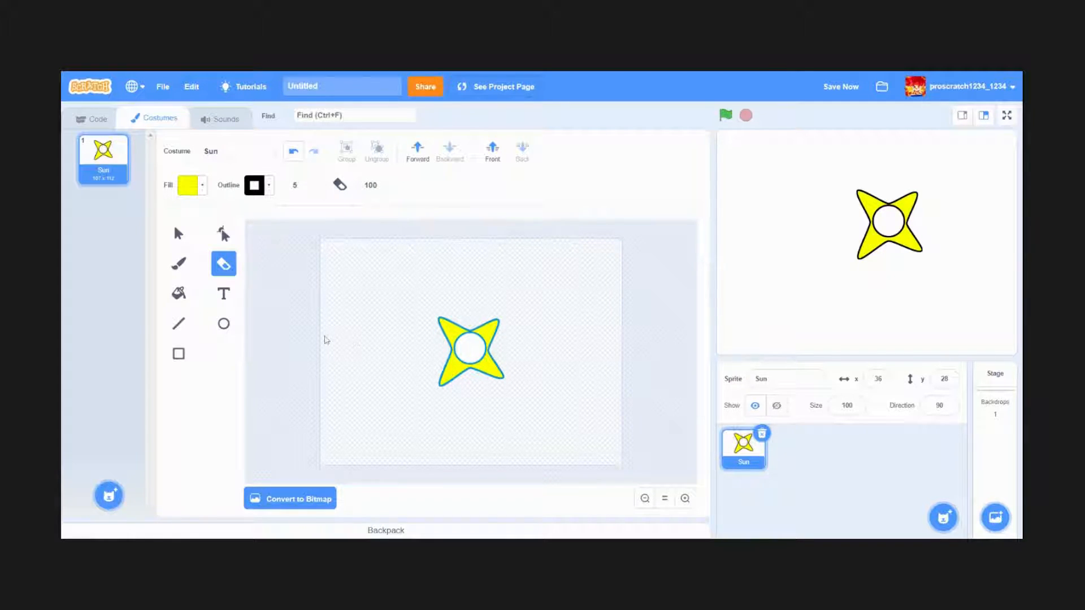
click(184, 243)
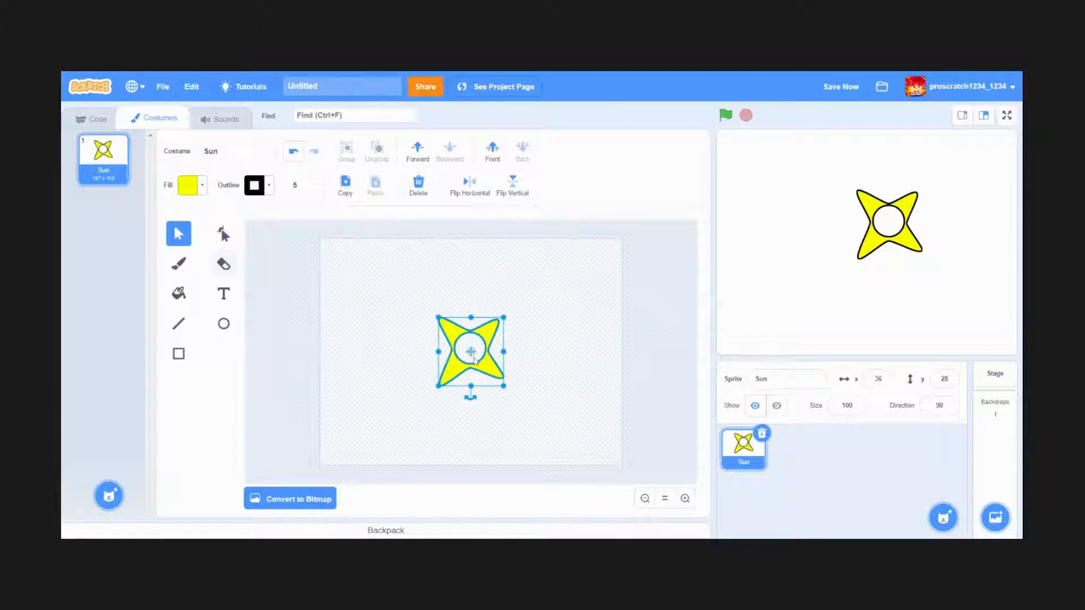
click(412, 344)
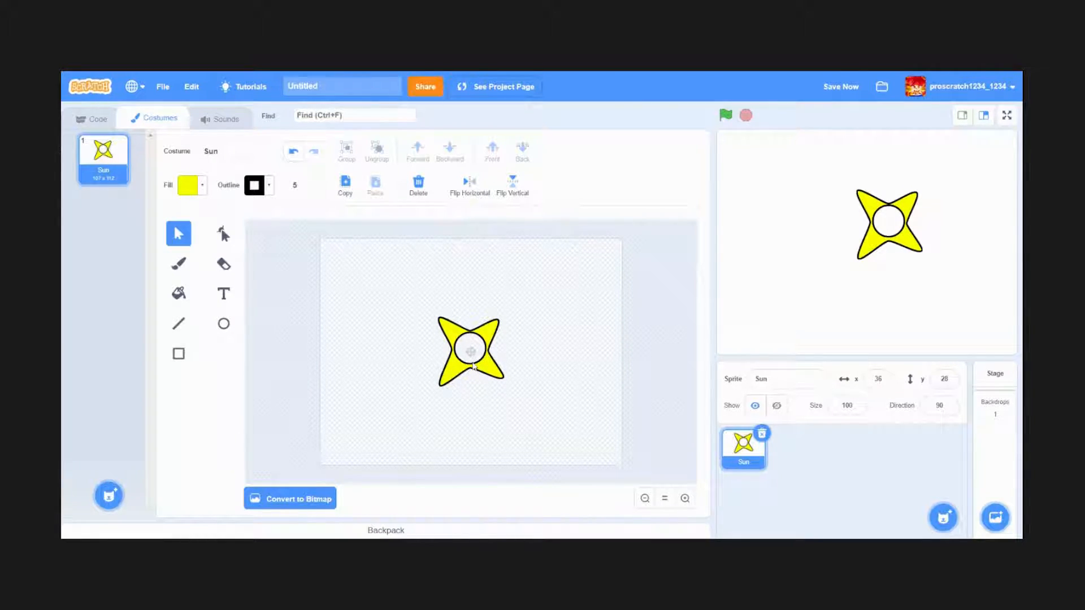
click(474, 366)
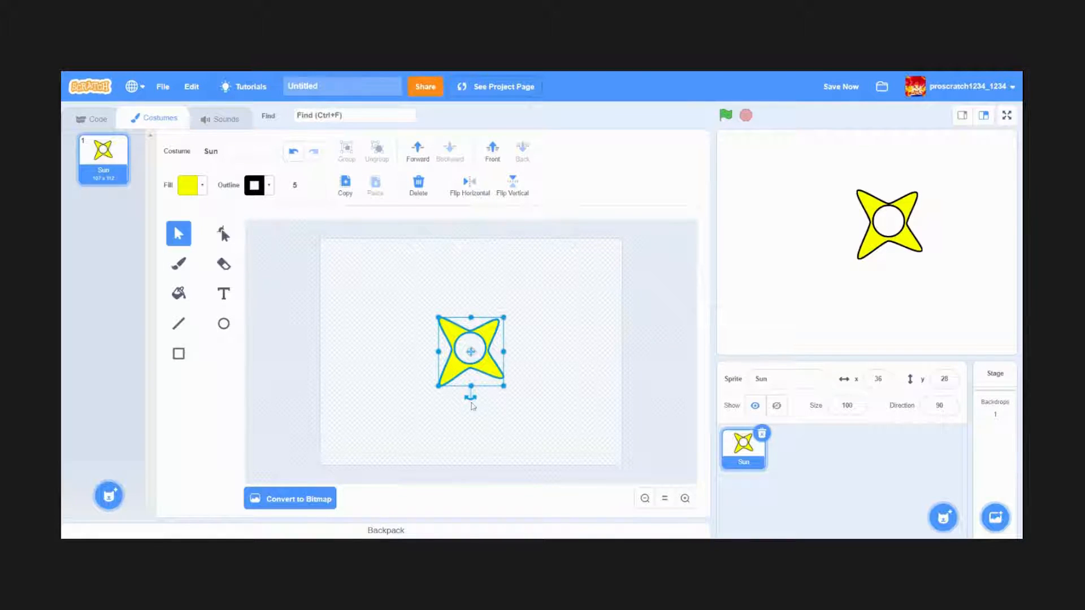
drag(471, 397, 505, 388)
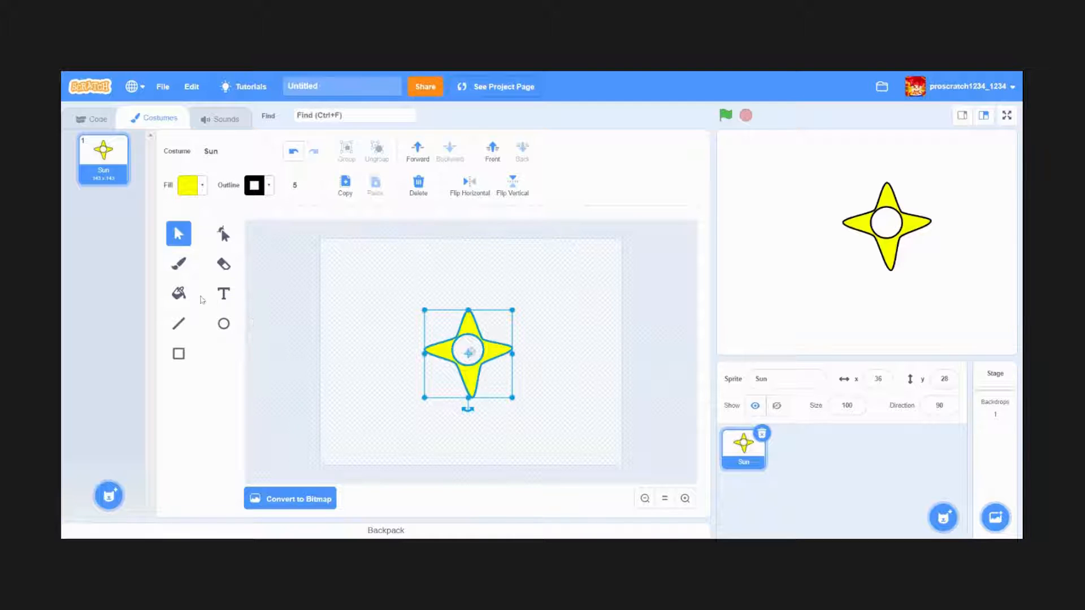
Step: Draw a small upright rectangle near the canvas's upper-left corner, remove its fill colour and deselect it
click(179, 294)
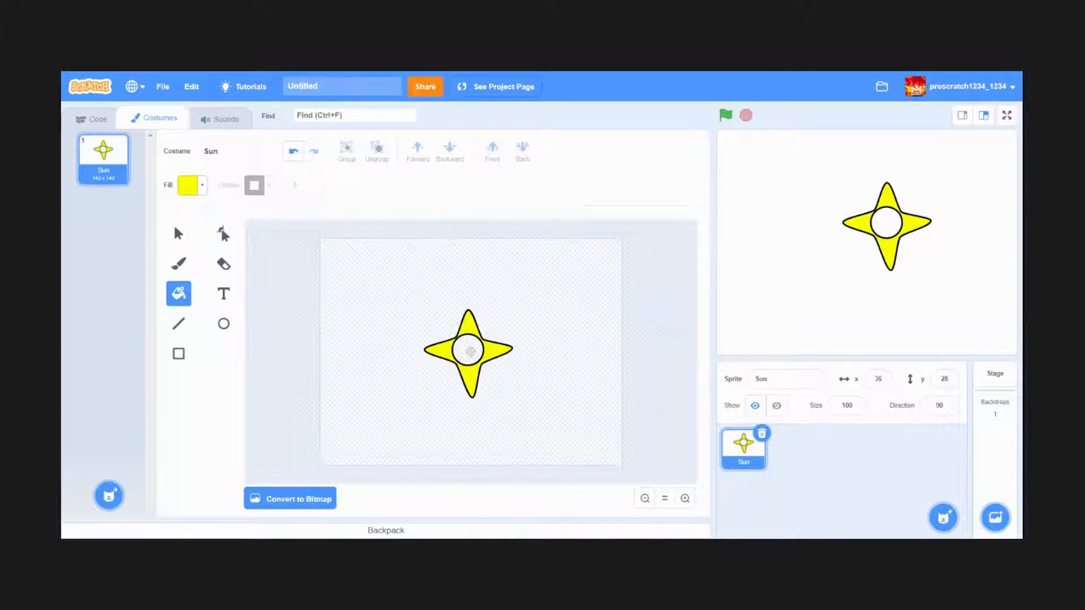
click(185, 354)
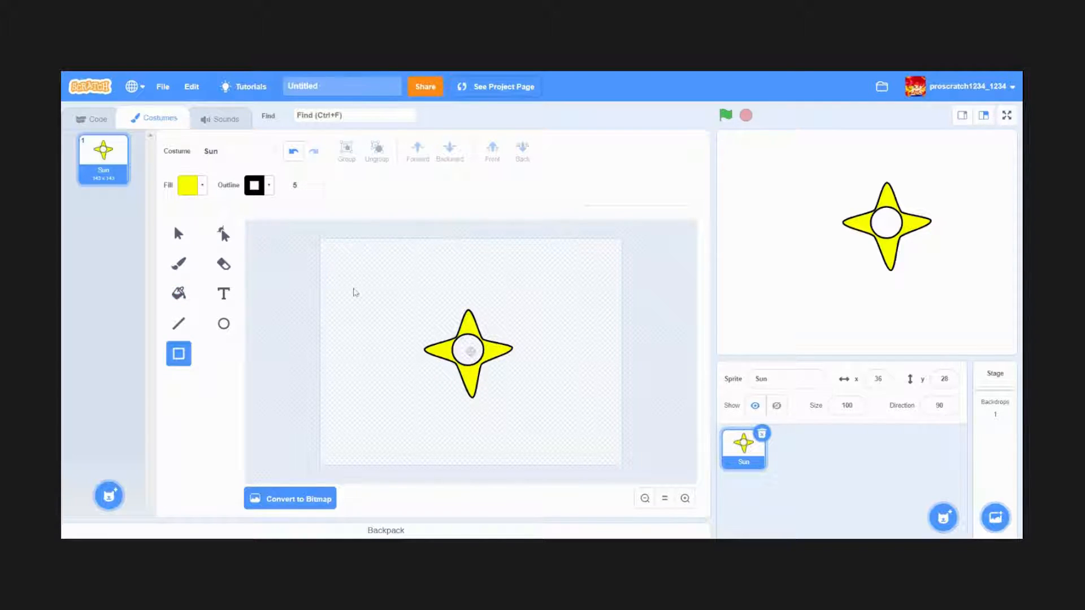
drag(329, 256, 364, 304)
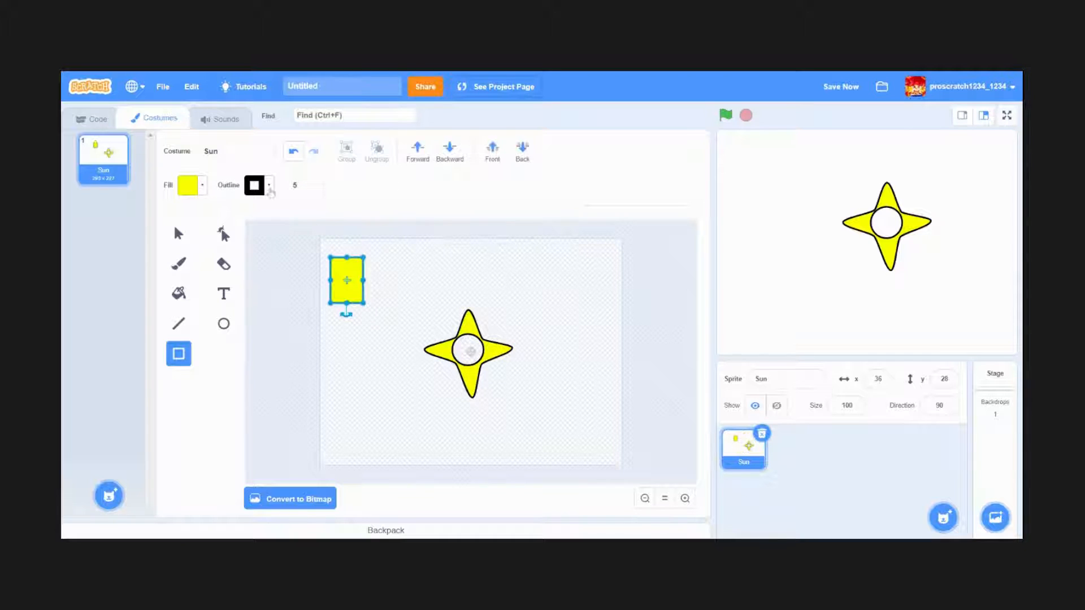
click(204, 185)
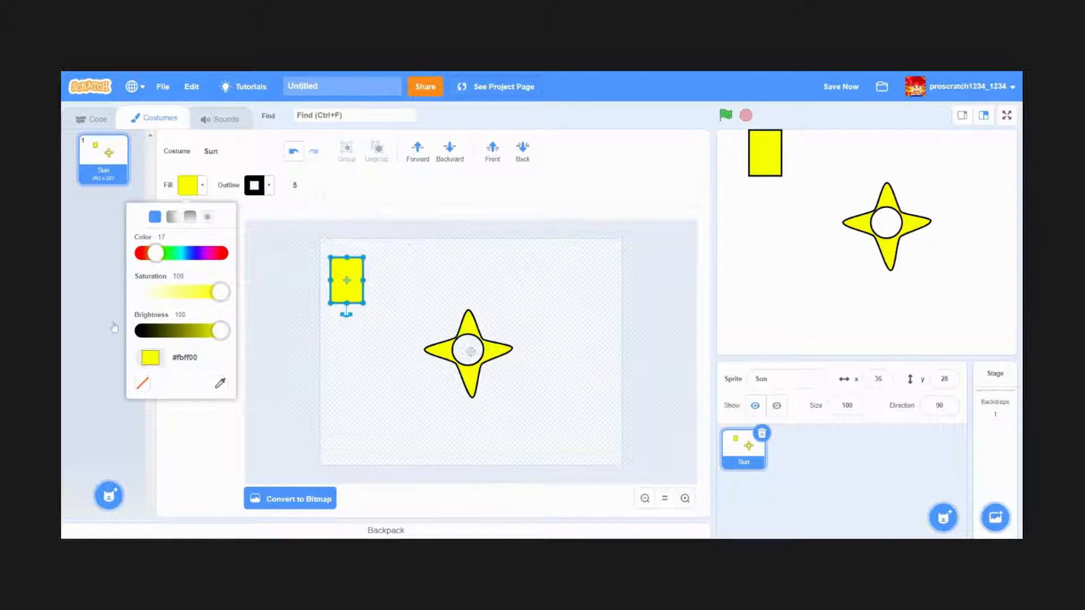
click(145, 384)
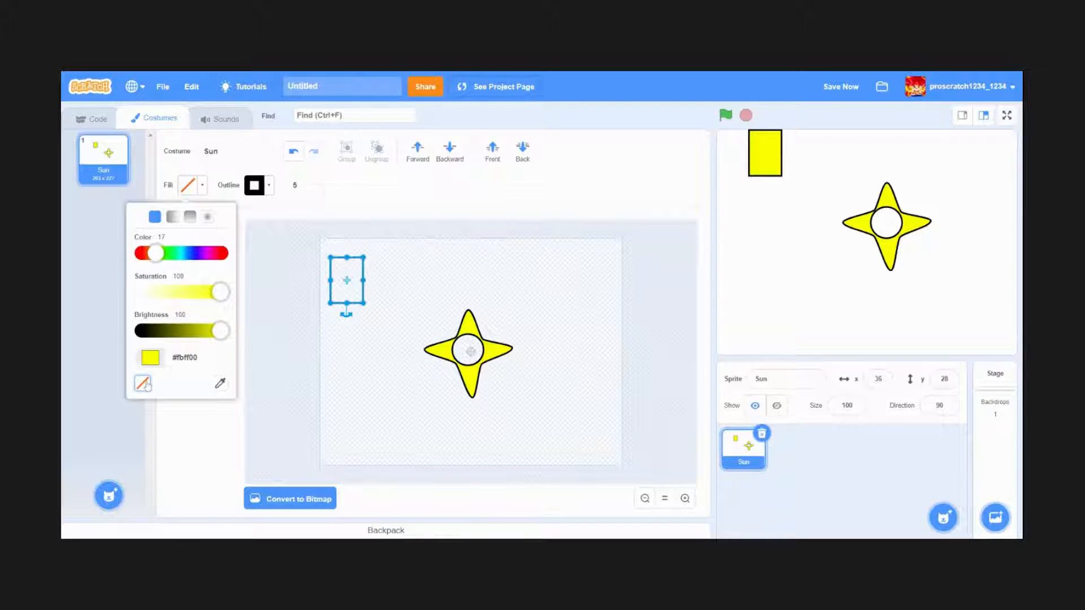
click(351, 351)
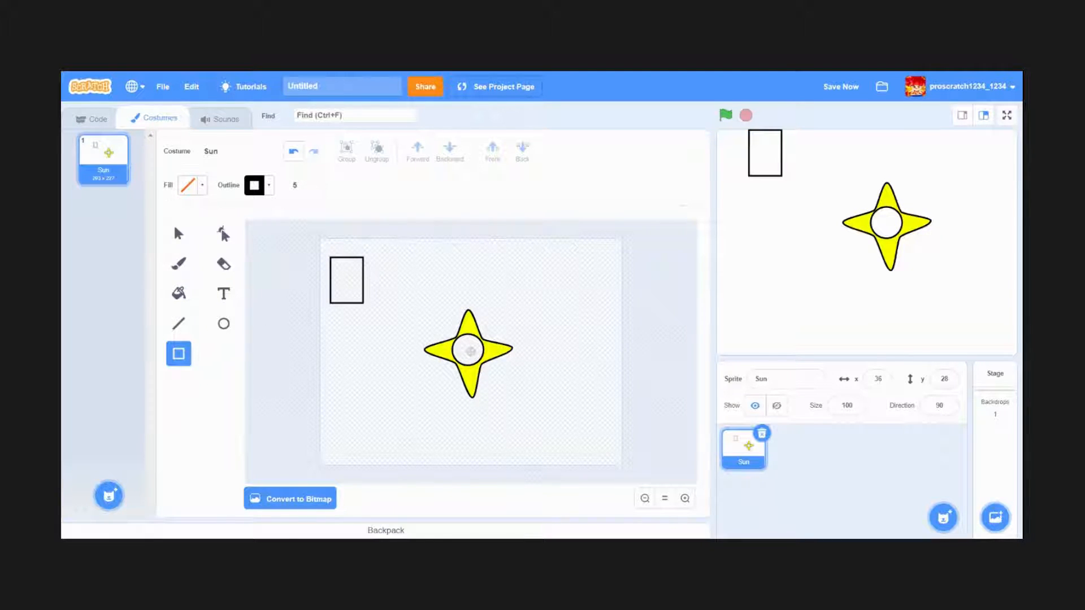
Step: Fill the empty rectangle with solid red (colour 0, saturation 100, brightness 100) using the Fill tool
click(175, 234)
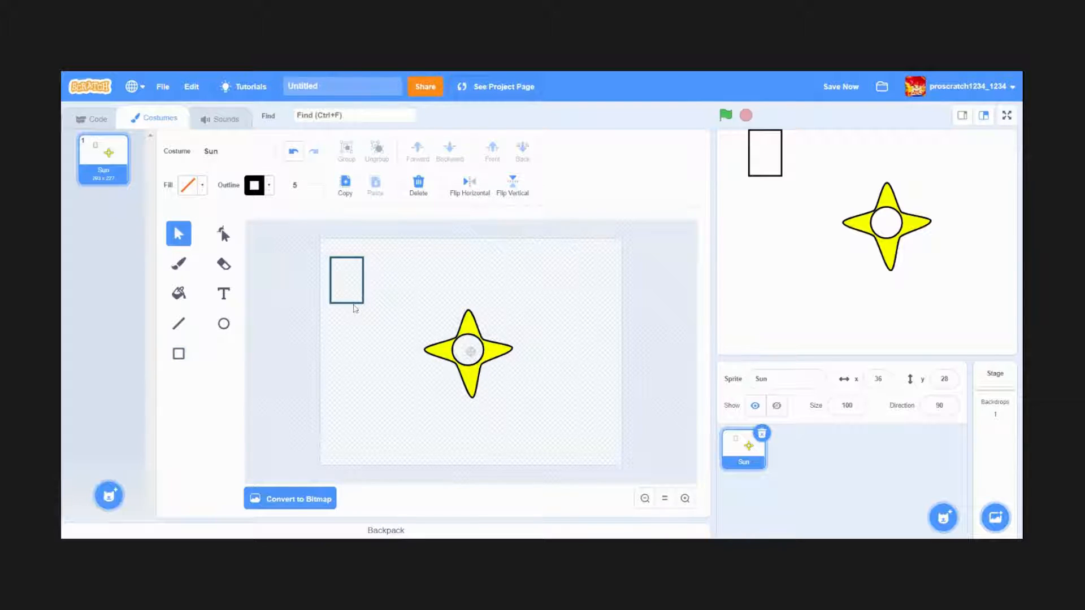
click(355, 307)
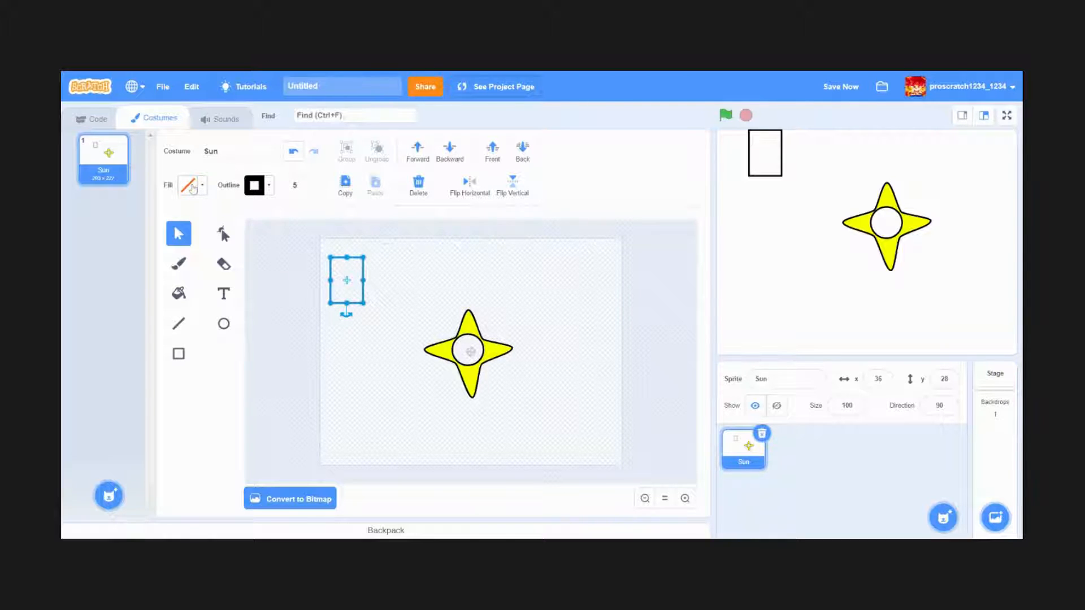
click(179, 304)
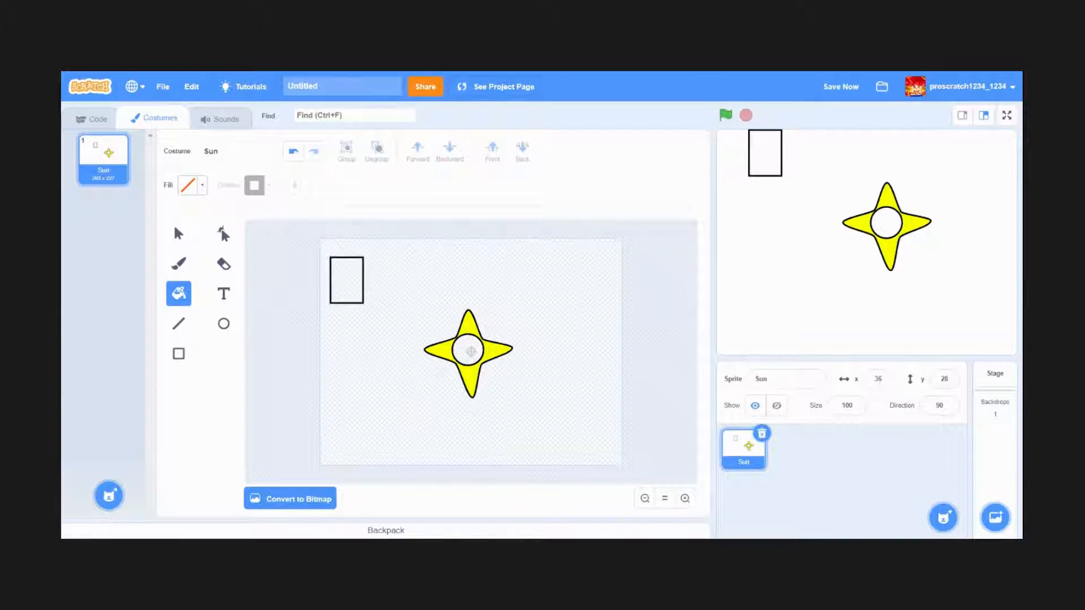
click(202, 189)
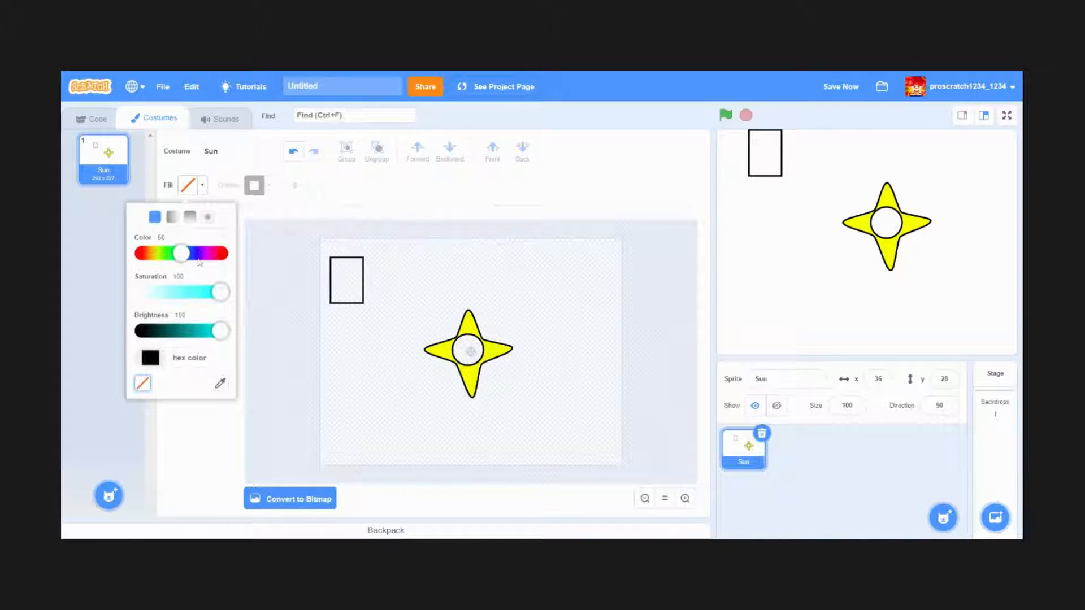
click(143, 253)
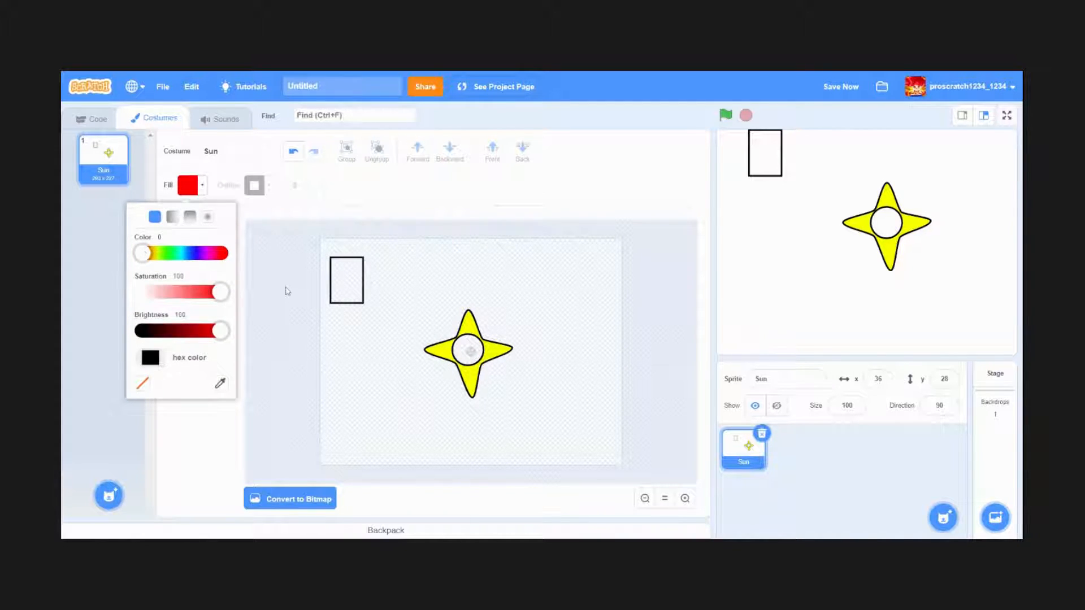
click(287, 291)
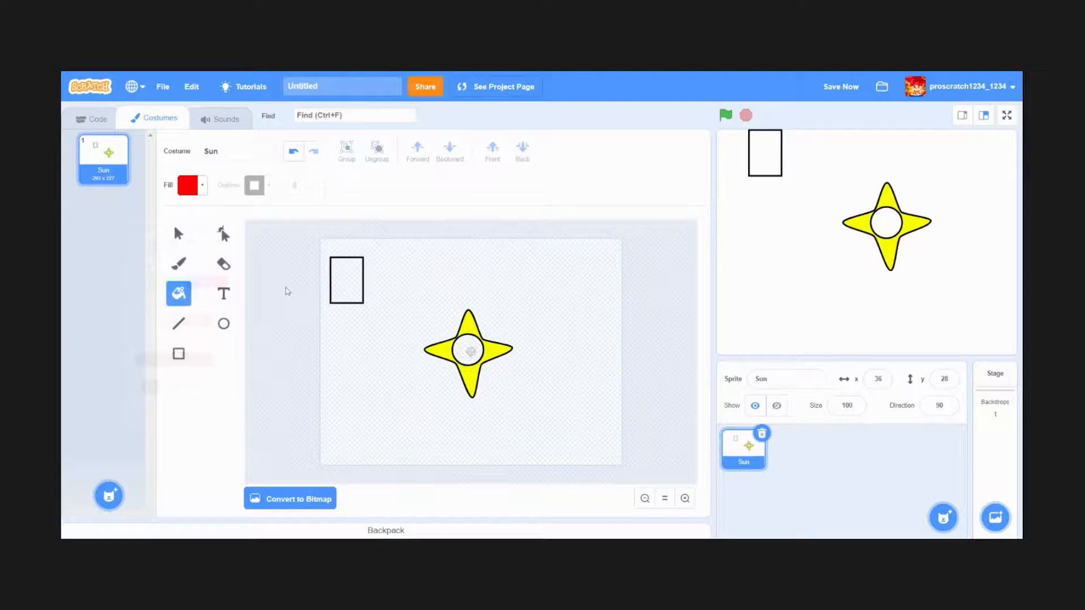
click(351, 287)
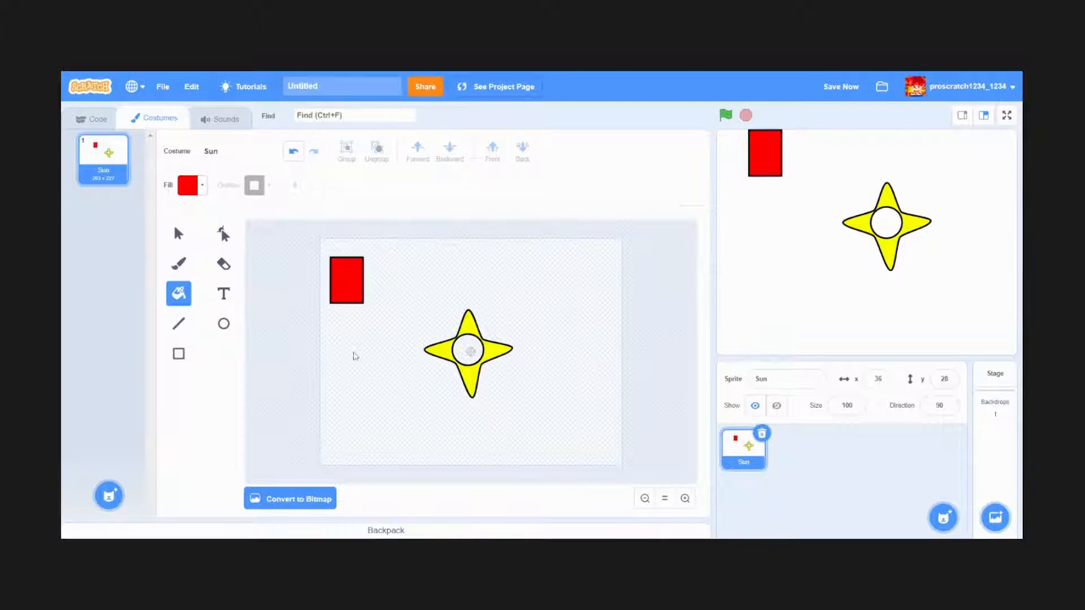
Step: Fill the round hole in the star's centre and the star's yellow body with the same red
click(467, 355)
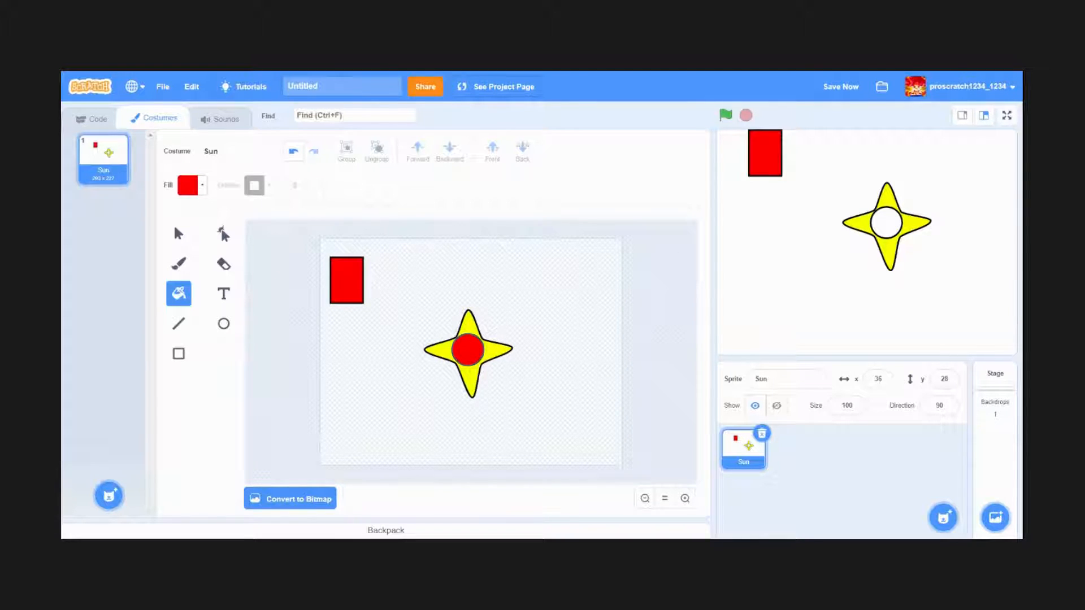
click(468, 351)
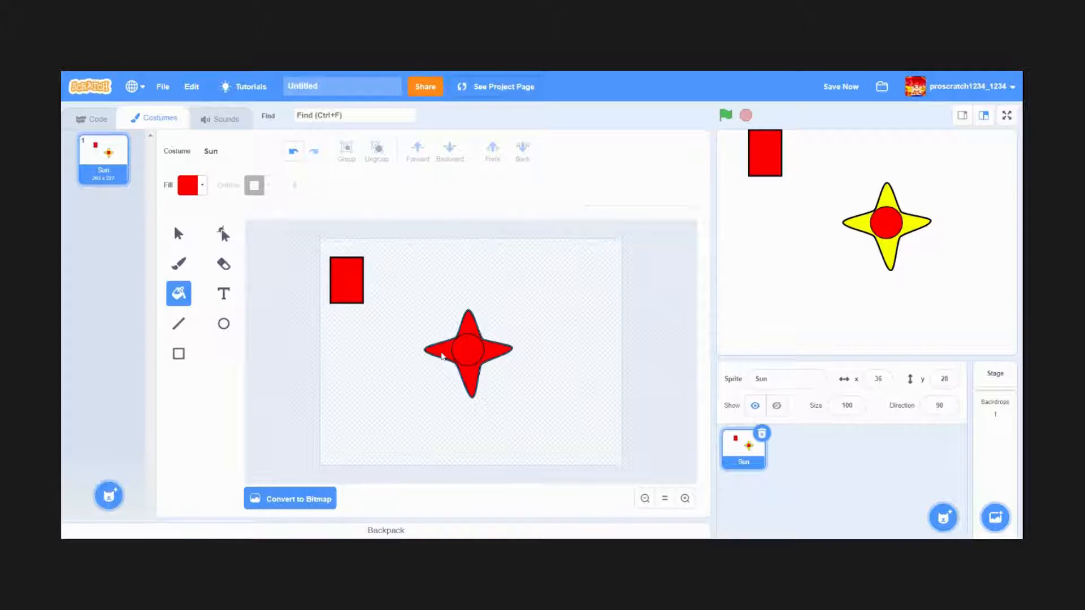
click(442, 356)
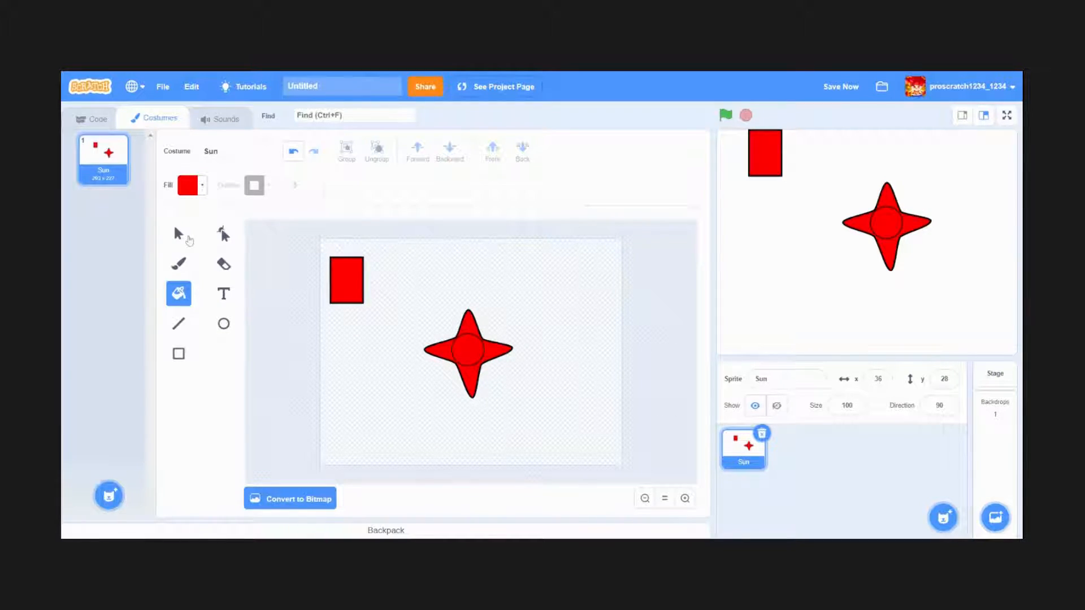
Step: Select the red circle in the star's centre and delete it
click(189, 240)
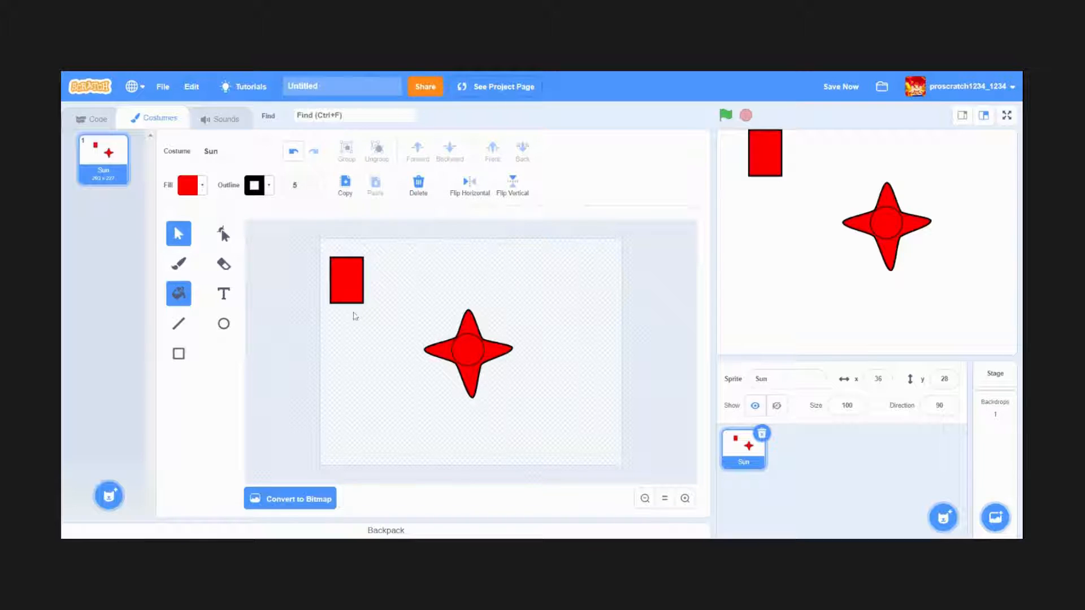
click(471, 351)
key(Delete)
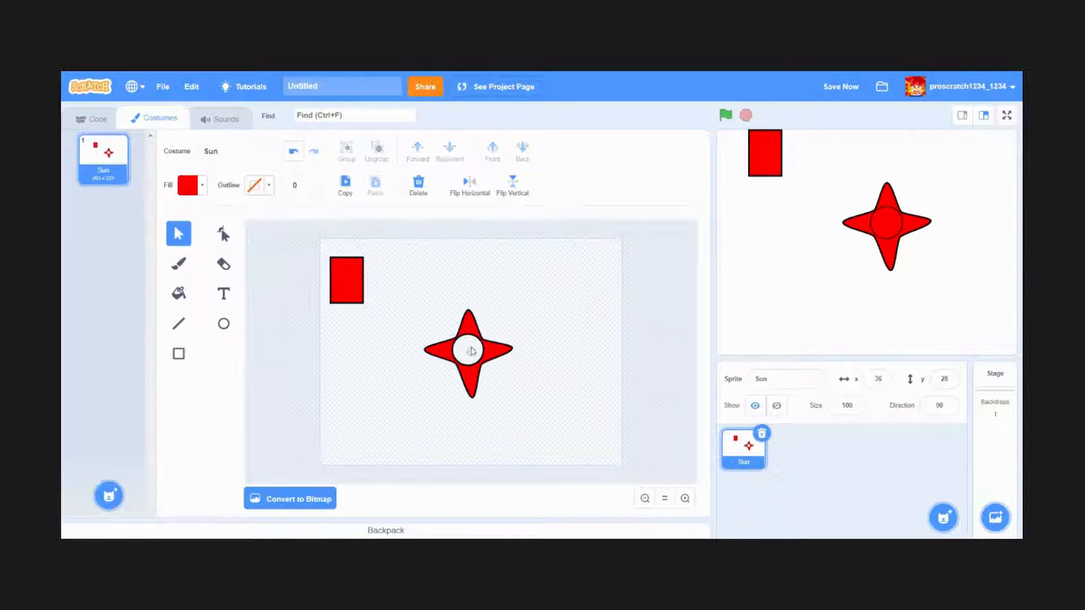
Step: Fill the star's centre hole with red again and move the resulting circle out to the star's upper right
click(189, 291)
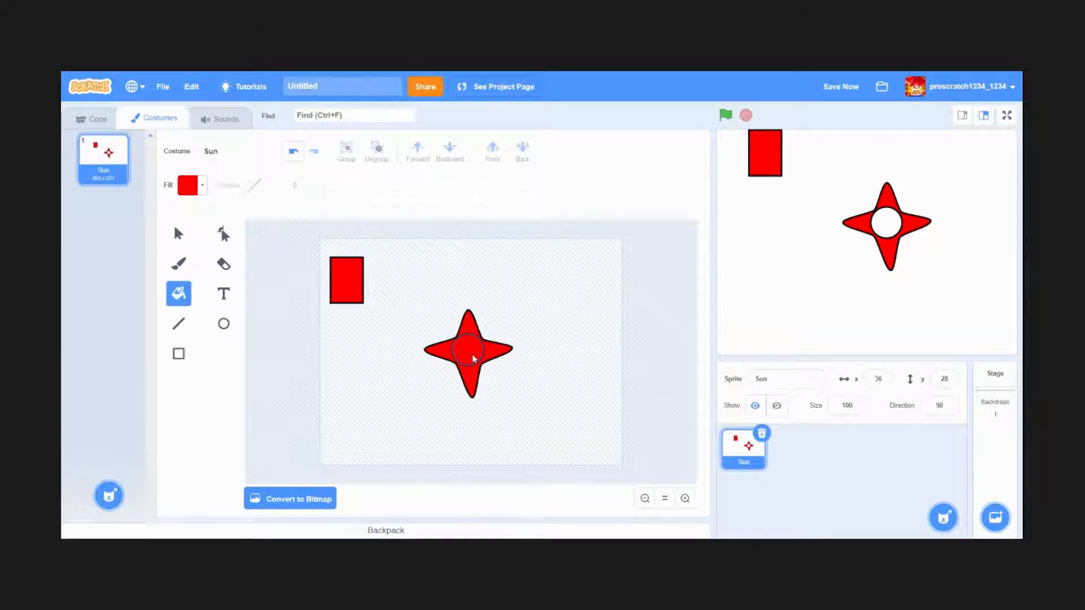
click(474, 358)
click(179, 234)
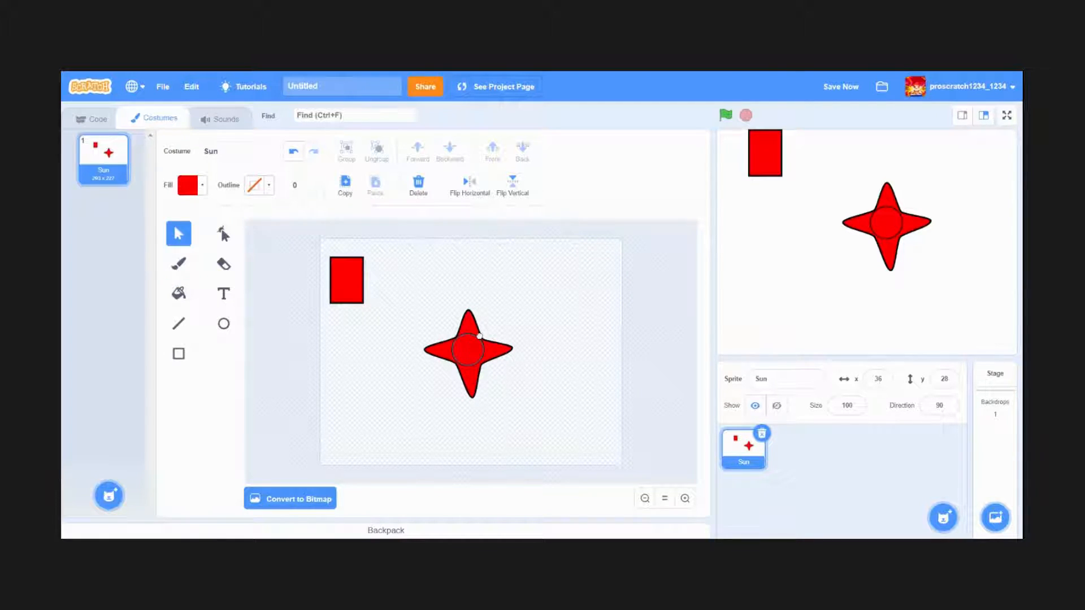
drag(468, 349, 510, 313)
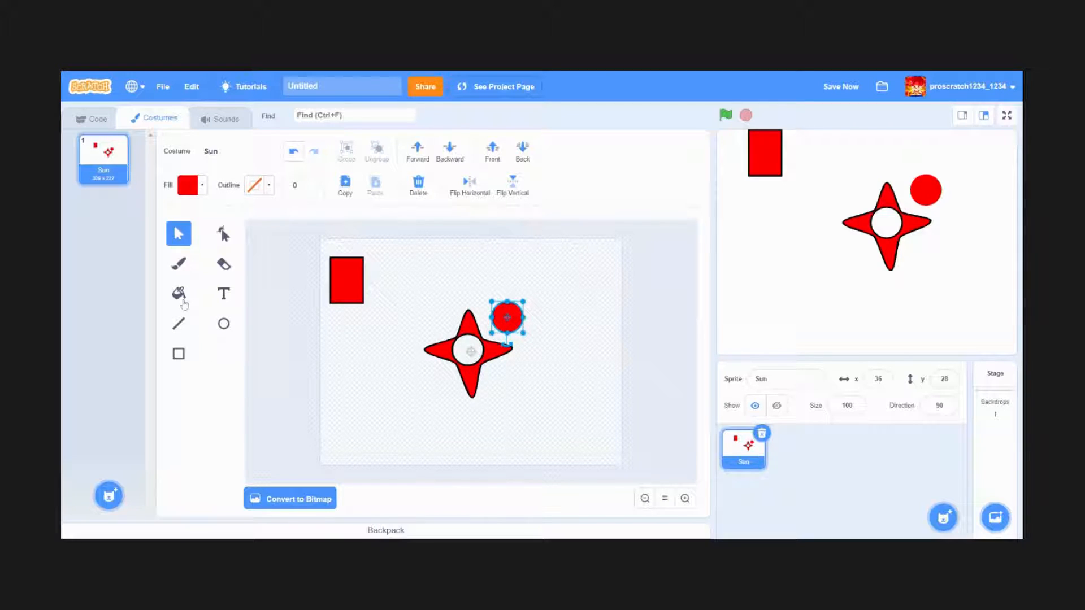
Step: Add the text "Hi" to the star's lower left and colour it black by setting the fill brightness to 0
click(226, 299)
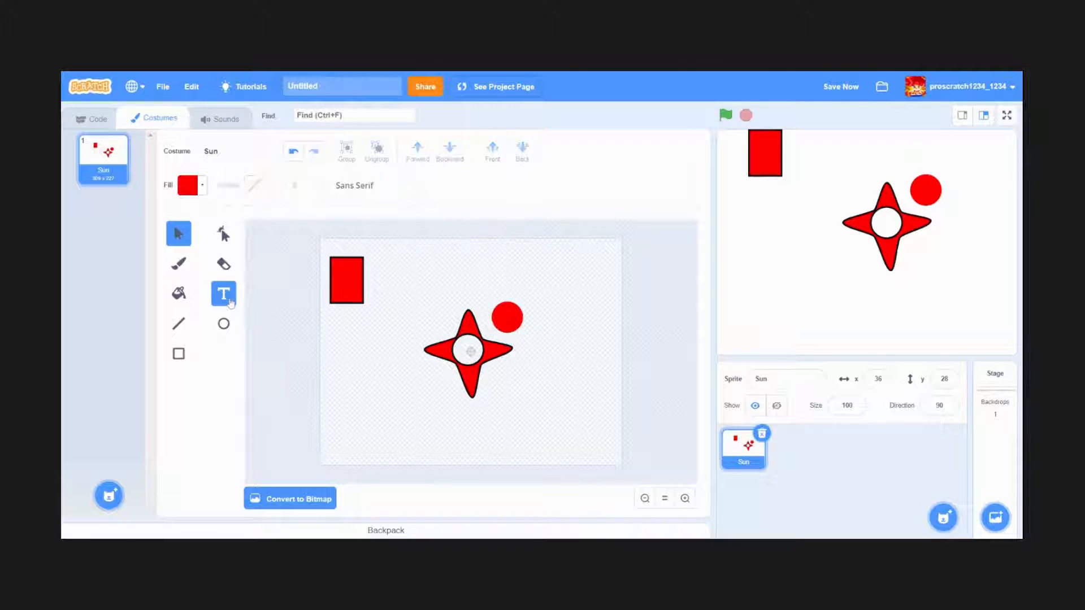
click(367, 393)
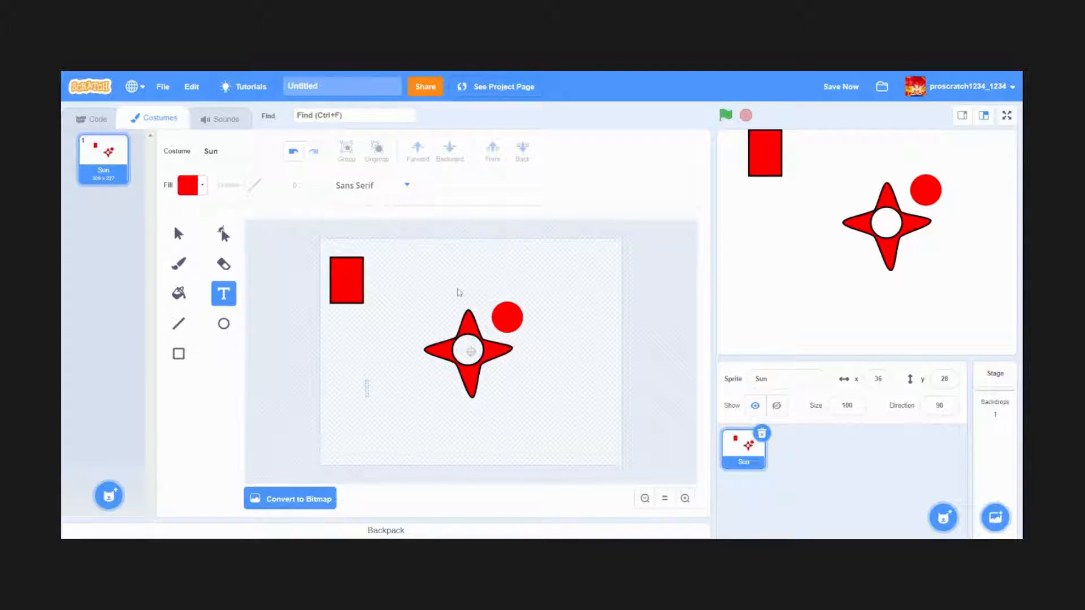
text(Hi)
click(191, 186)
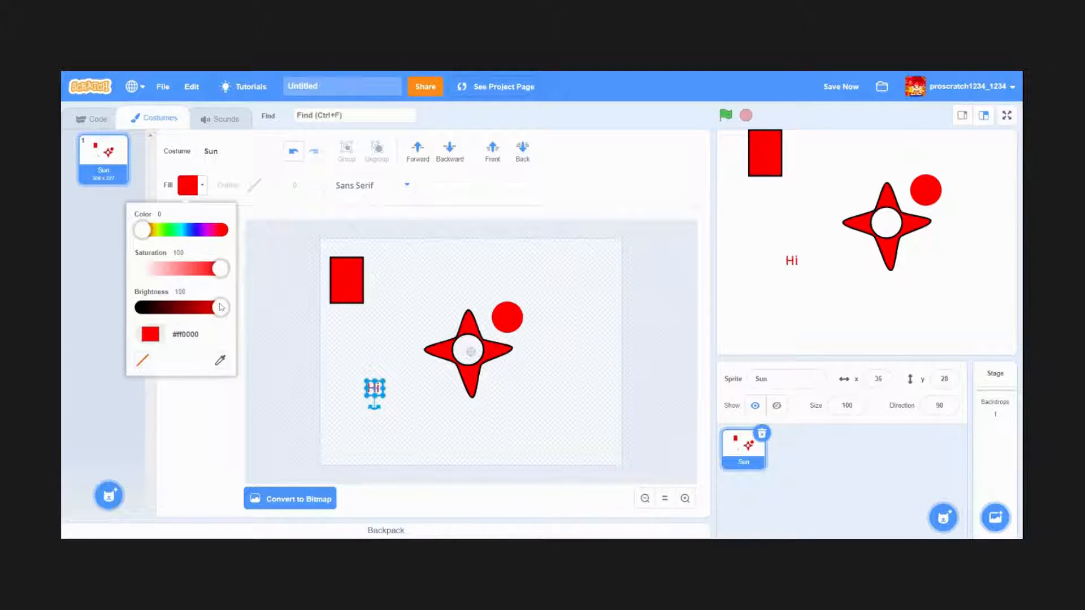
click(143, 306)
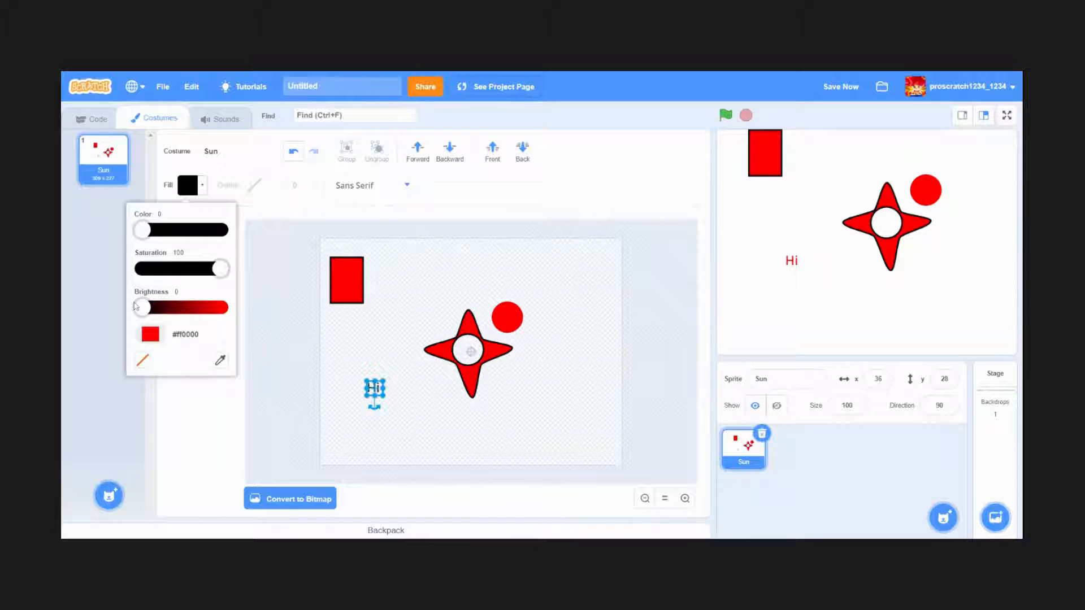
click(309, 334)
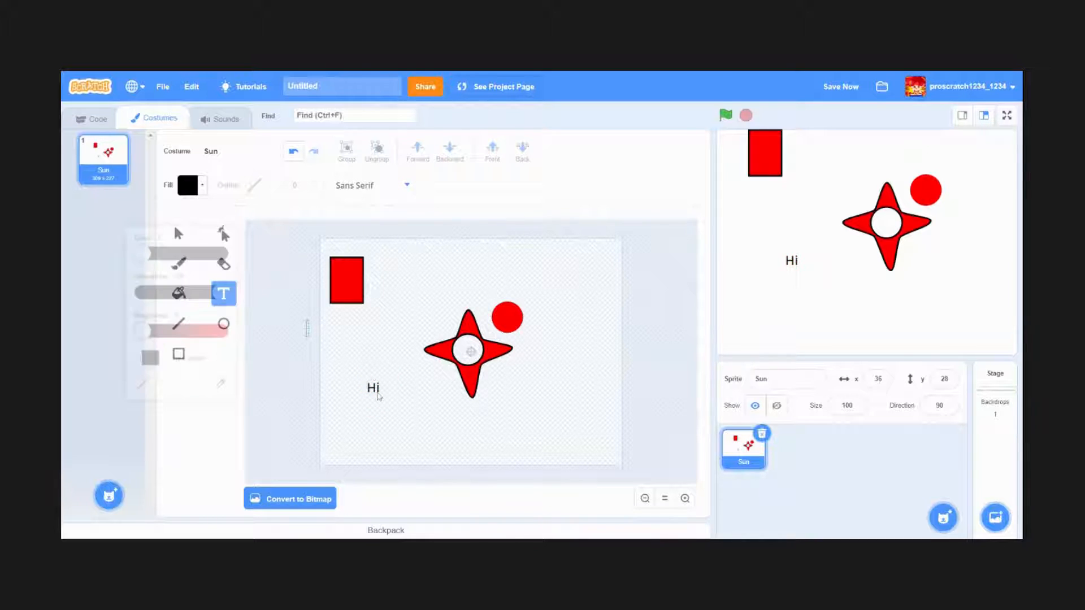
Step: Select the "Hi" text and enlarge it to about four times its size
click(378, 394)
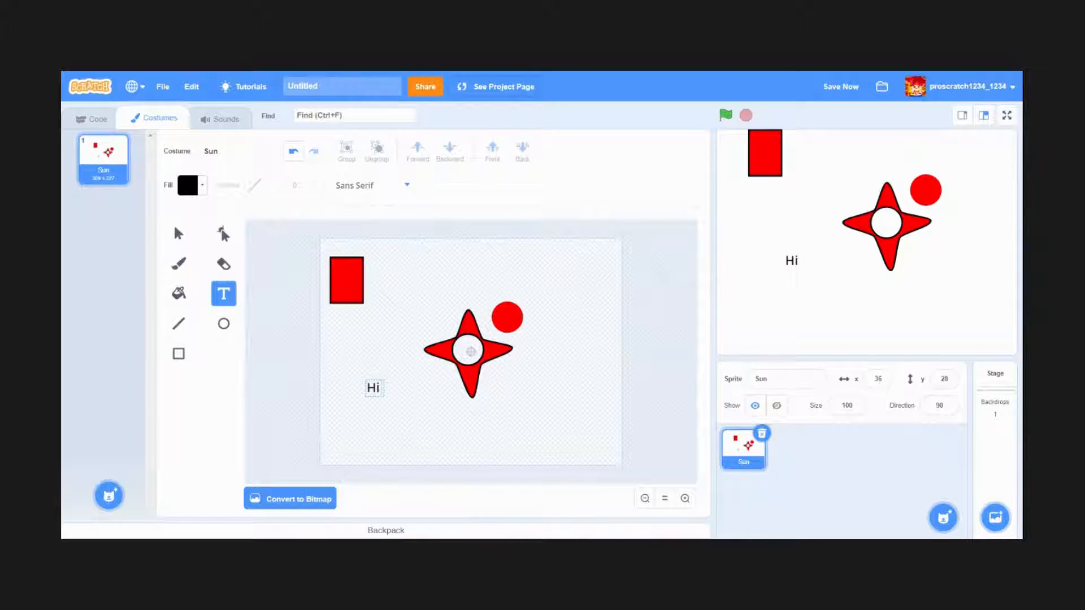
click(180, 236)
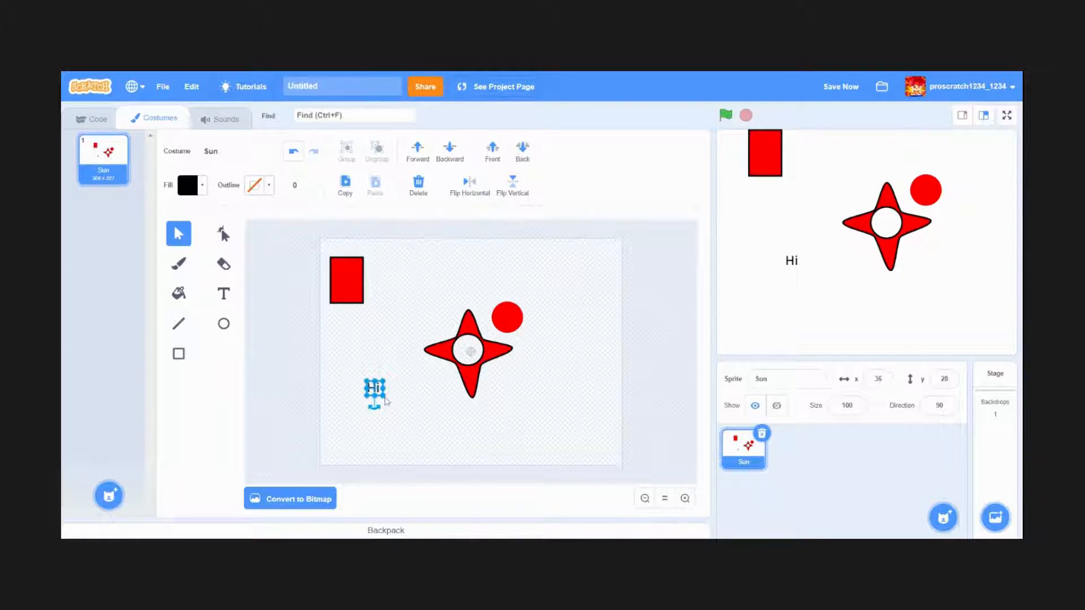
drag(387, 401, 440, 426)
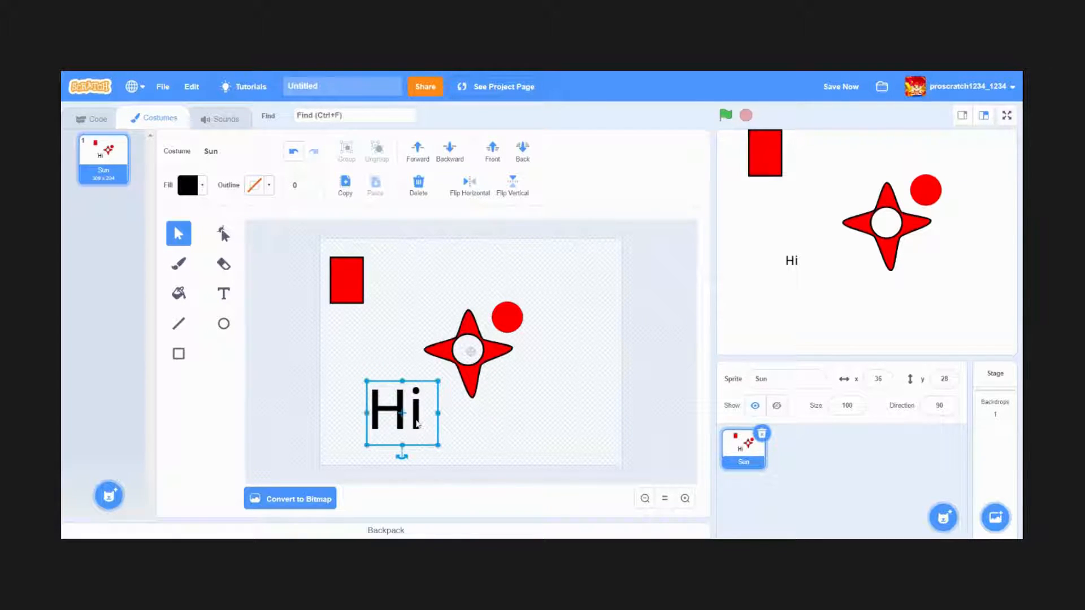
Step: Try the Marker font on the "Hi" text and set it back to Sans Serif
double_click(417, 424)
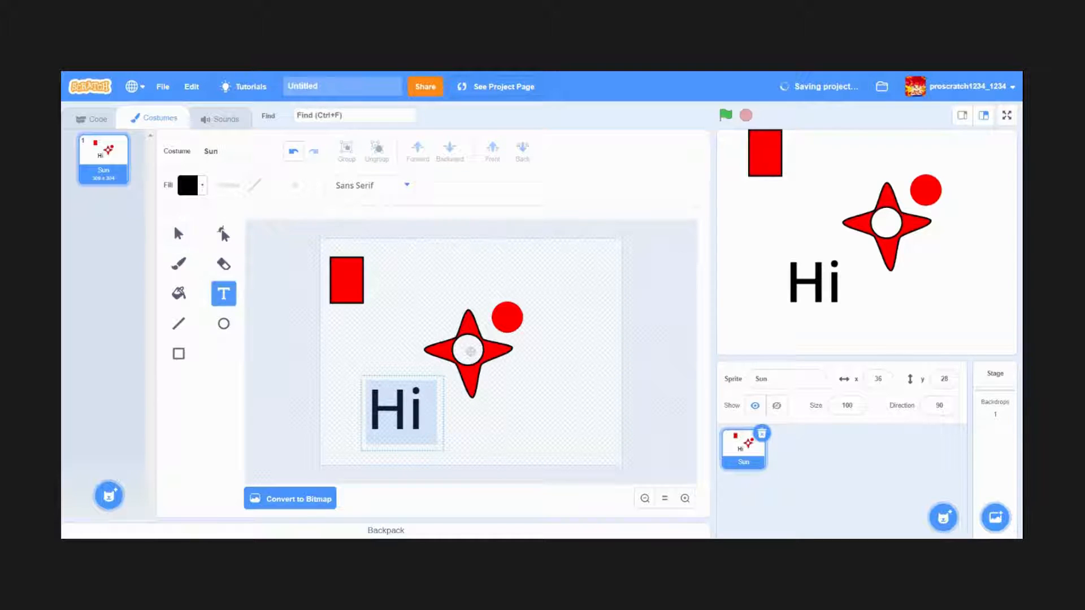
click(407, 185)
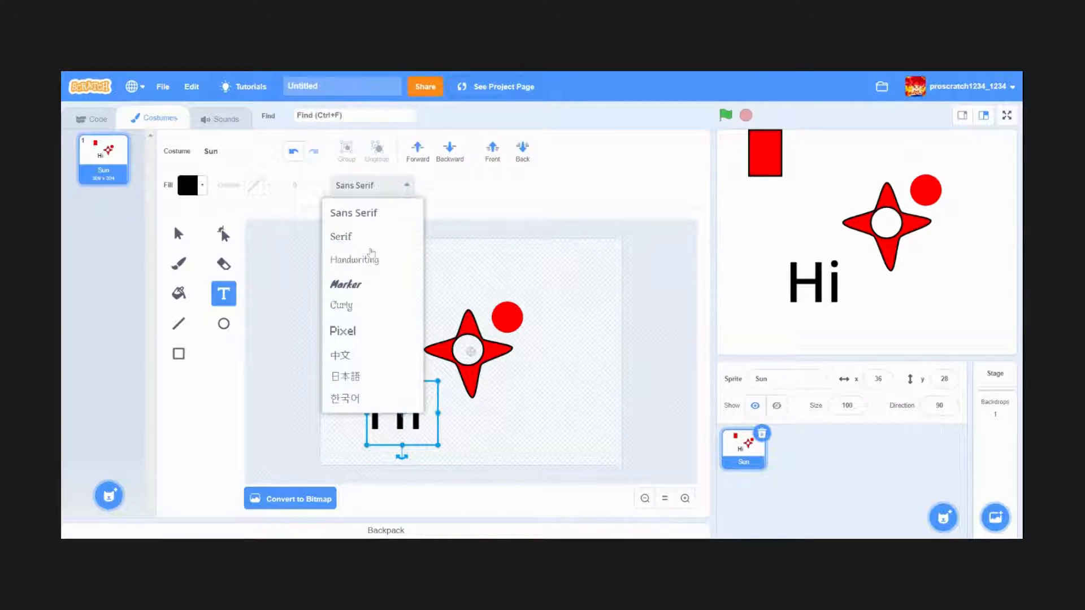
click(365, 286)
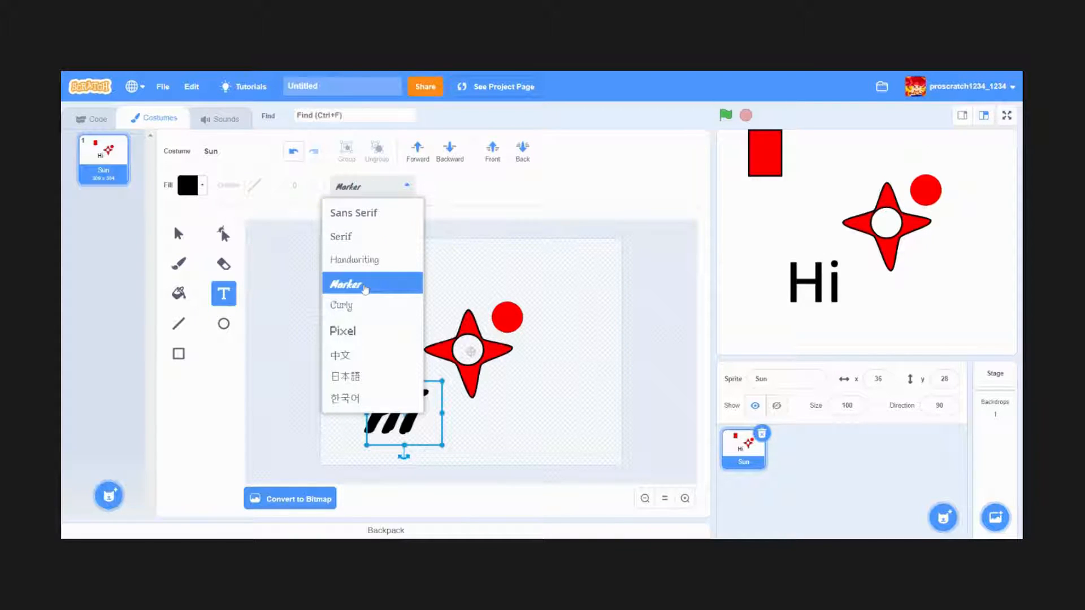
click(365, 288)
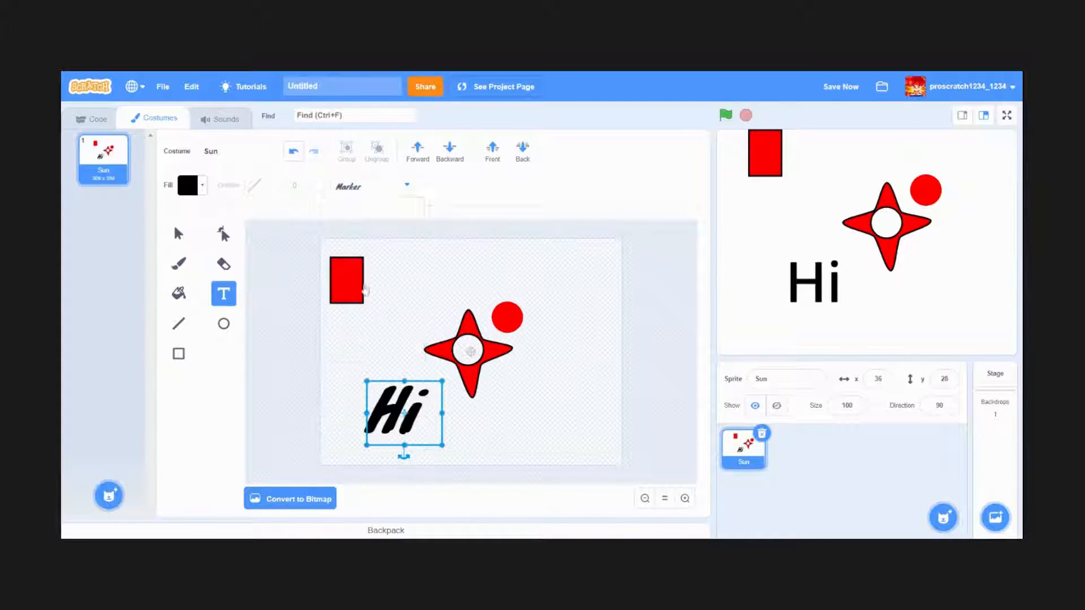
click(404, 188)
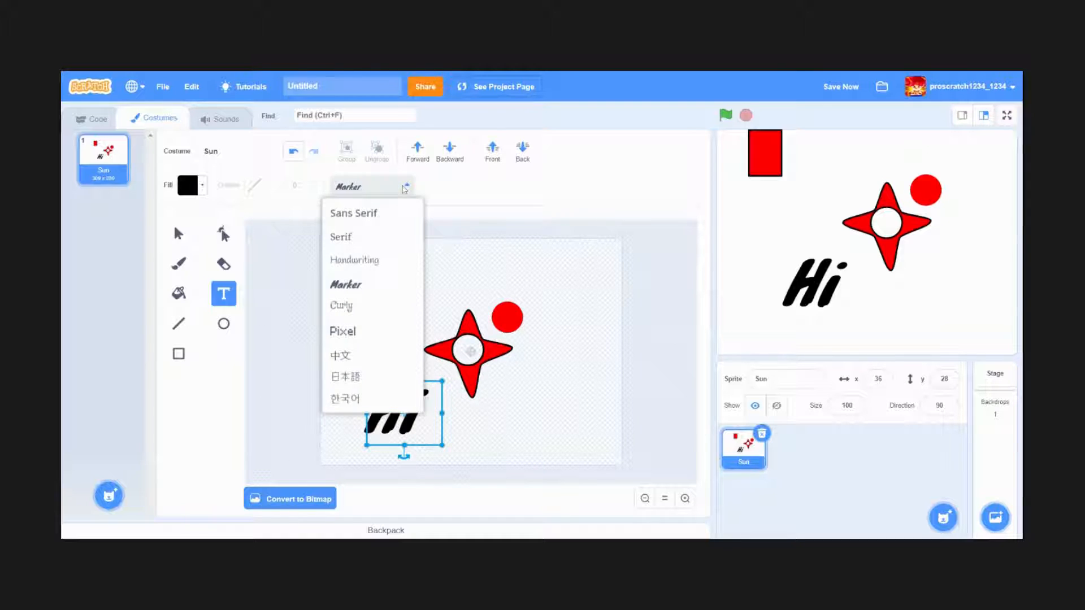
click(372, 220)
click(372, 221)
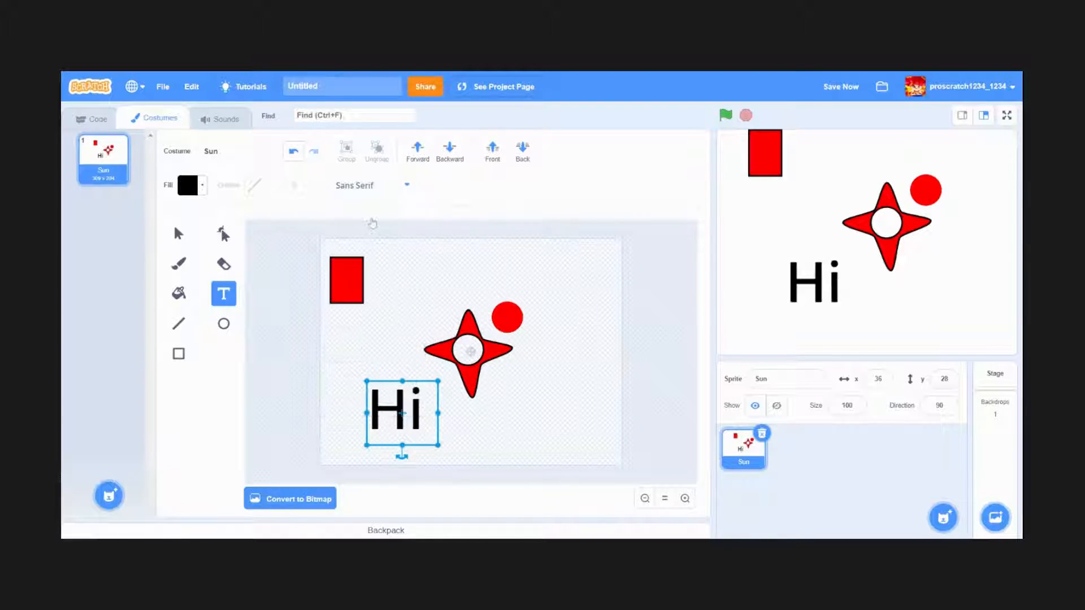
Step: Change the font of the large "Hi" text to Pixel and deselect the text
click(390, 187)
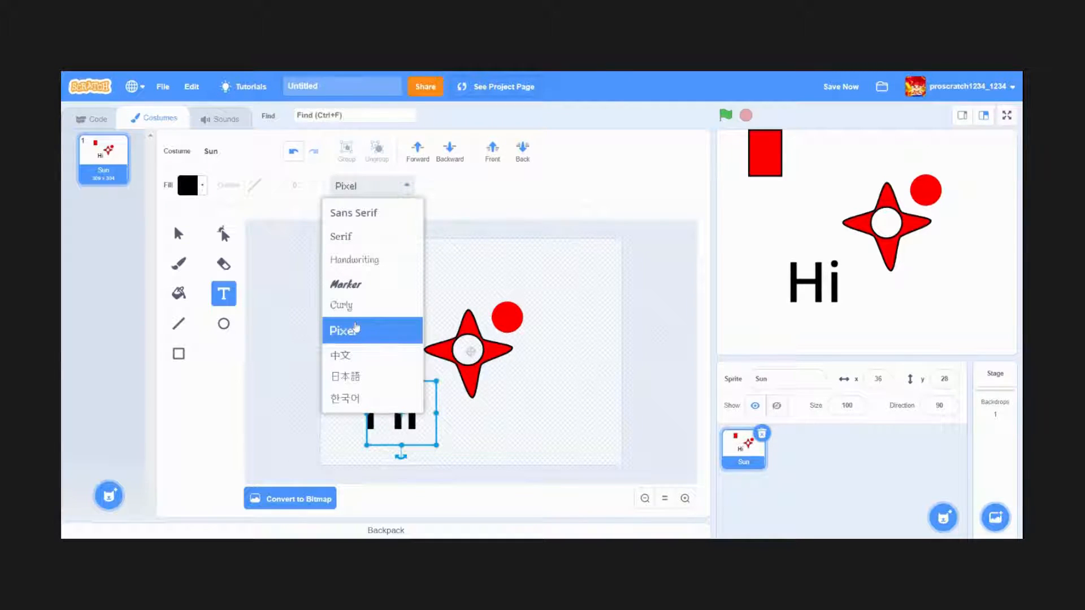
click(357, 329)
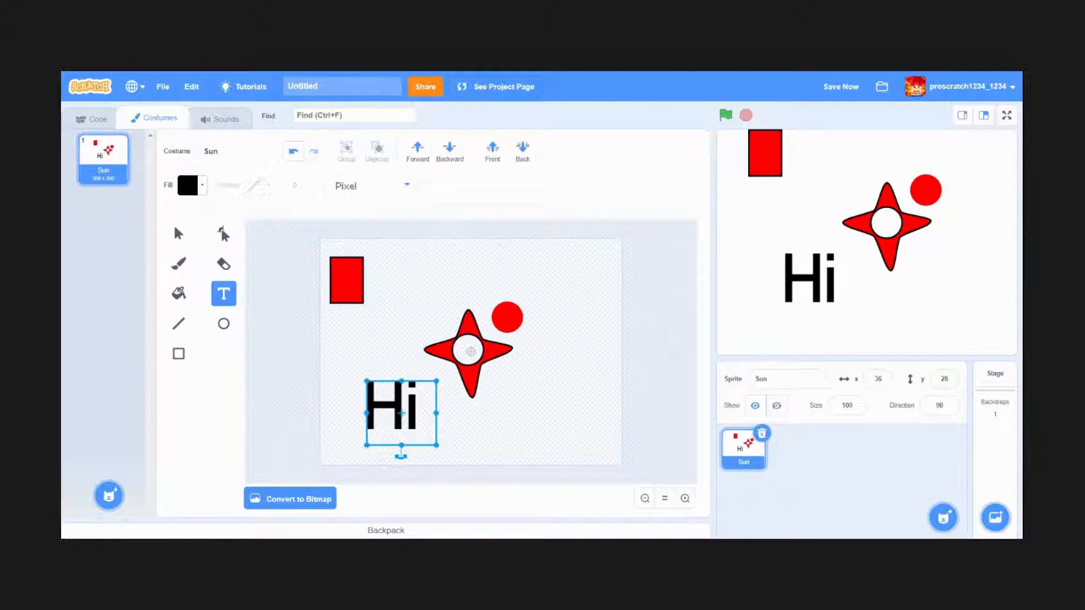
click(407, 331)
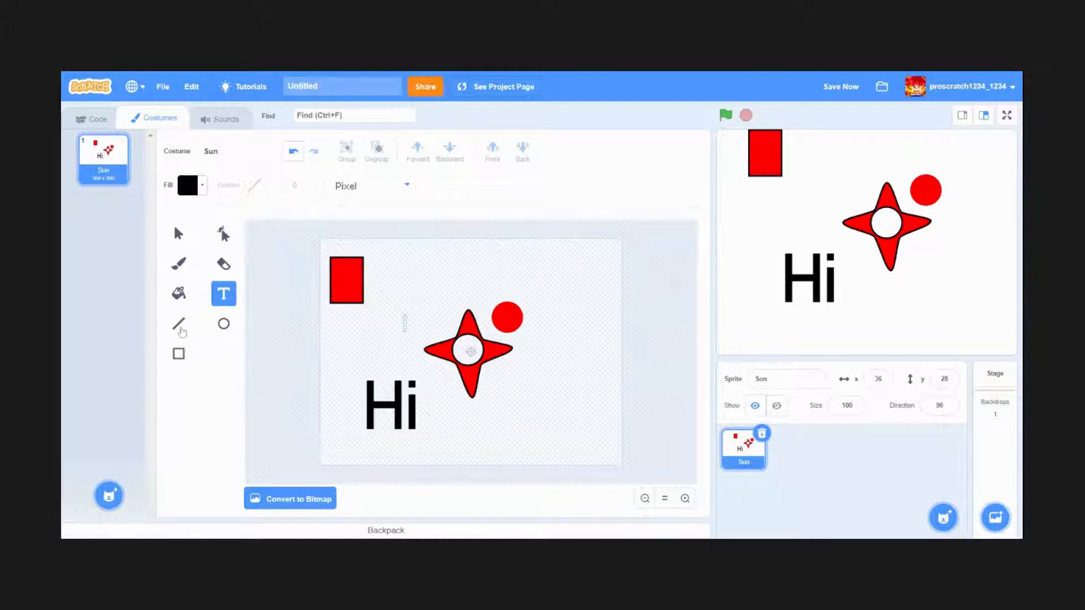
Step: Draw a short vertical black line ending just above the star's left tip with the Line tool
click(180, 327)
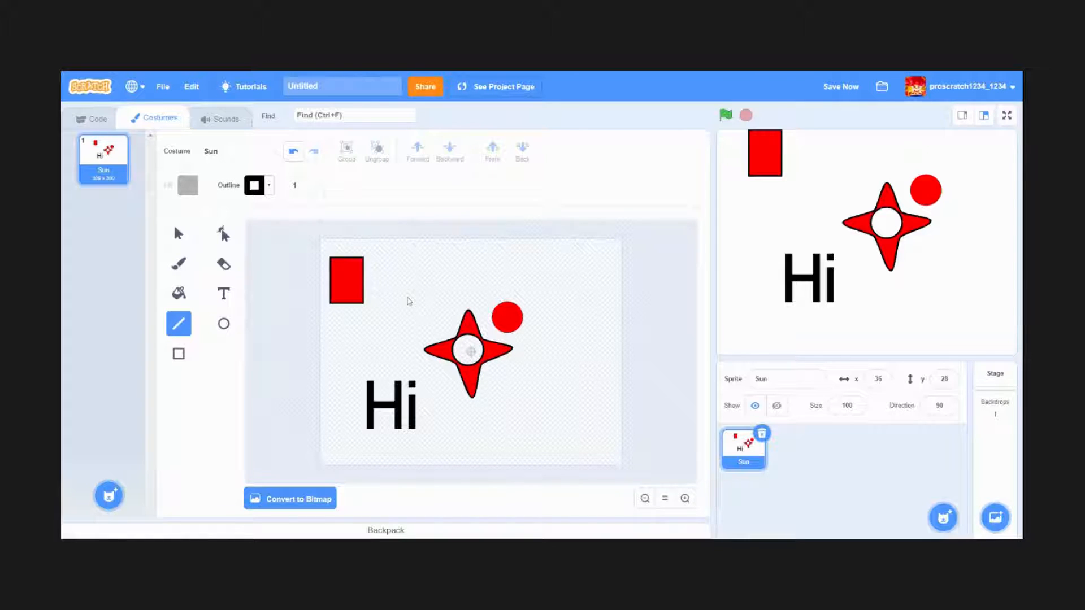
mouse_move(427, 293)
mouse_down()
mouse_move(389, 349)
mouse_move(357, 359)
mouse_move(418, 347)
mouse_up()
Step: Convert the costume to bitmap, inspect its pixelated edges up close, and convert it back to vector
click(324, 500)
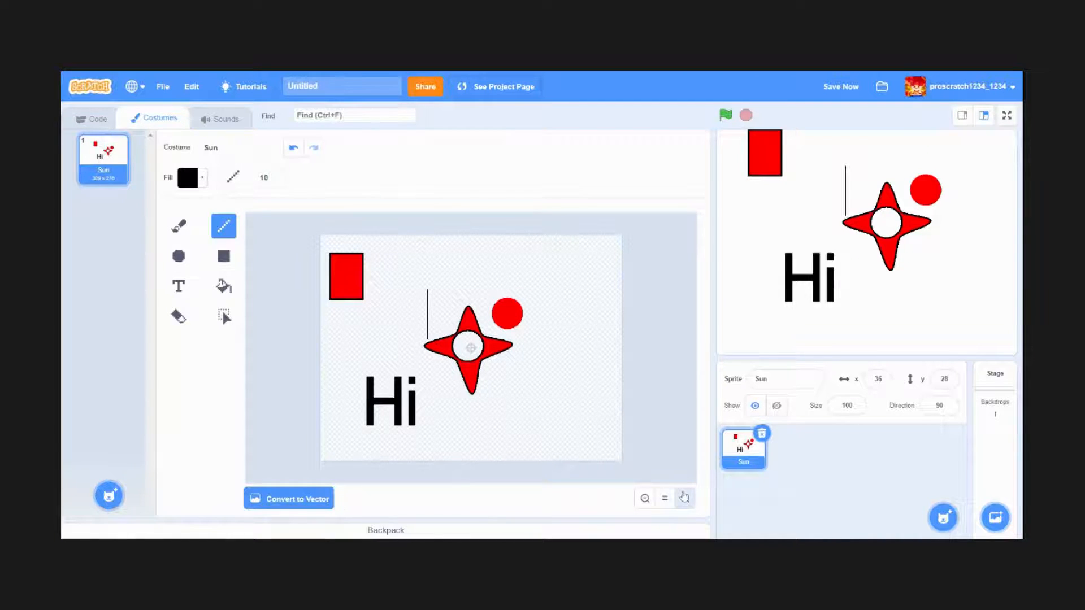
click(684, 498)
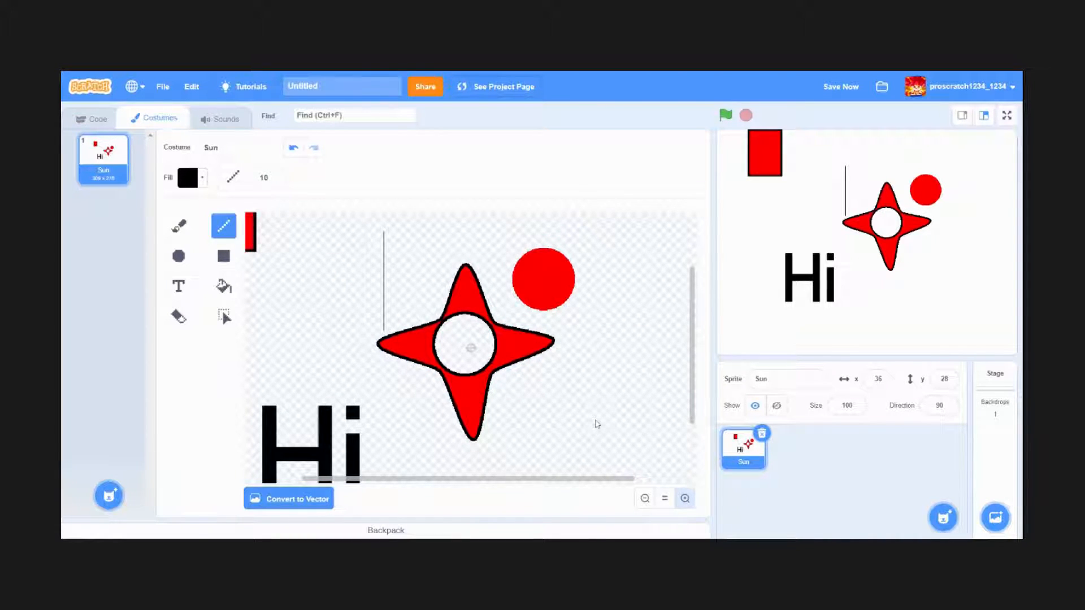
click(685, 499)
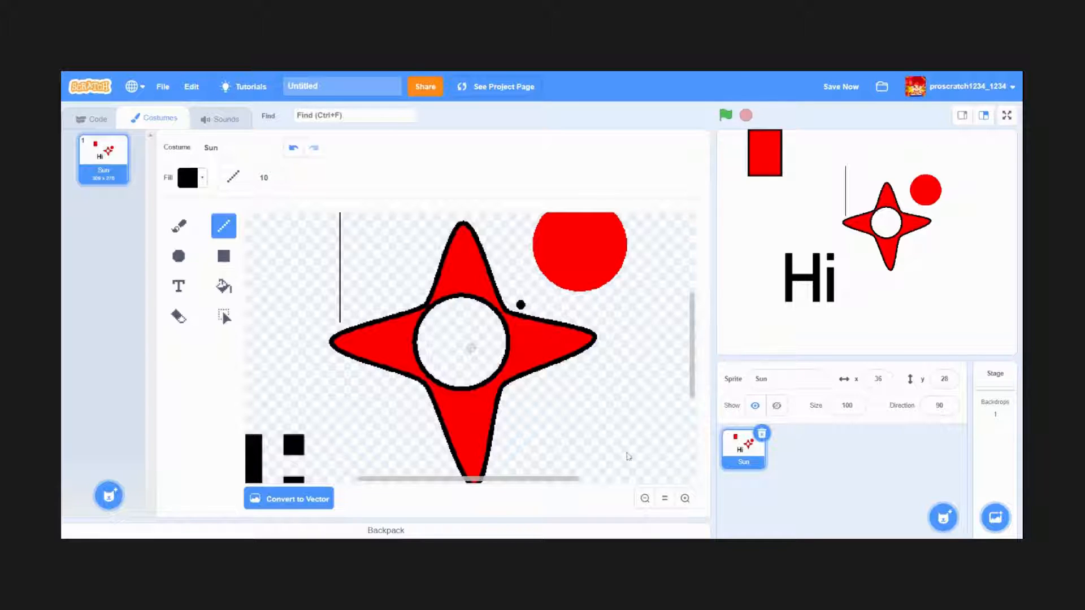
click(645, 499)
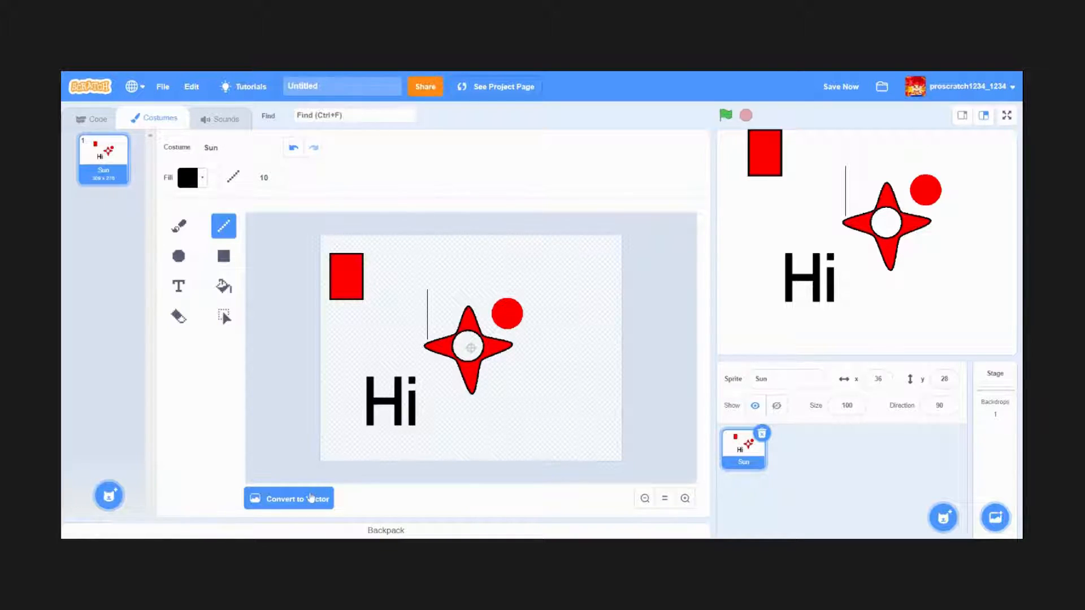
click(311, 498)
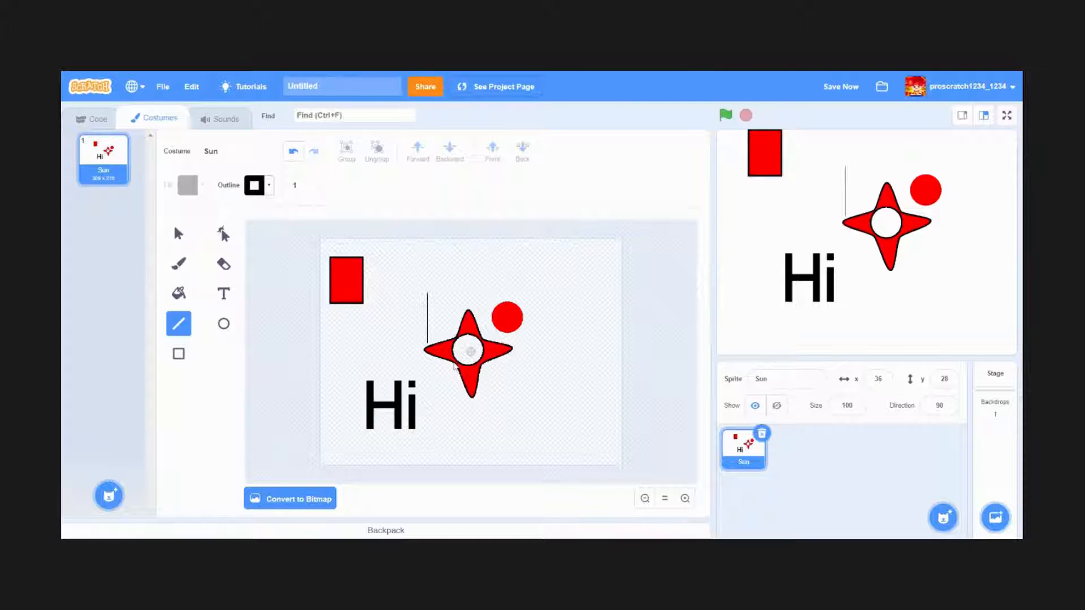
Step: Convert the costume to bitmap and add a small black "Hi" text above the star
click(269, 500)
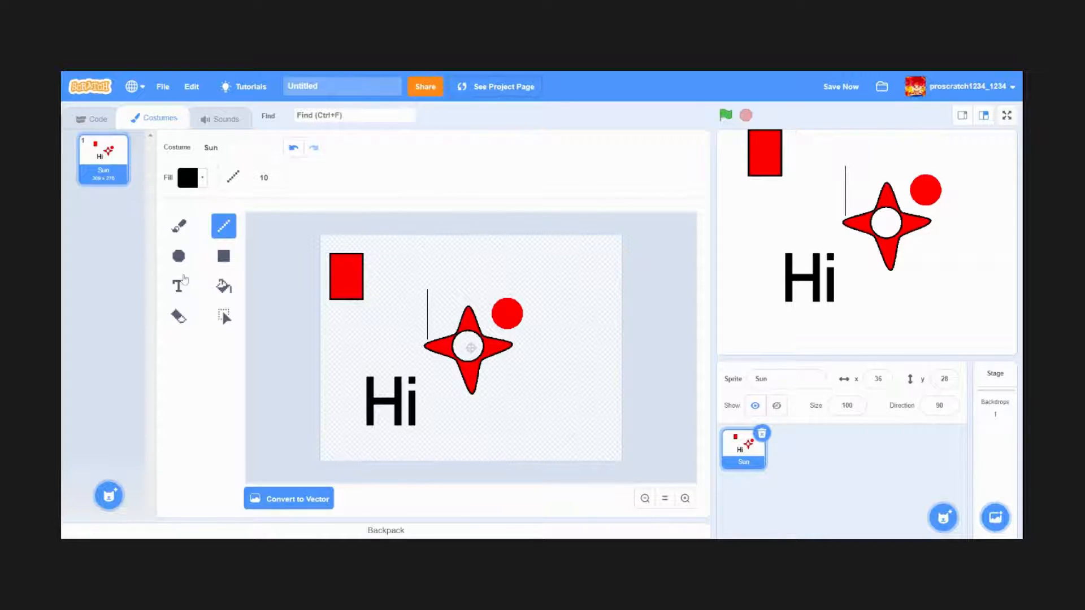
click(180, 286)
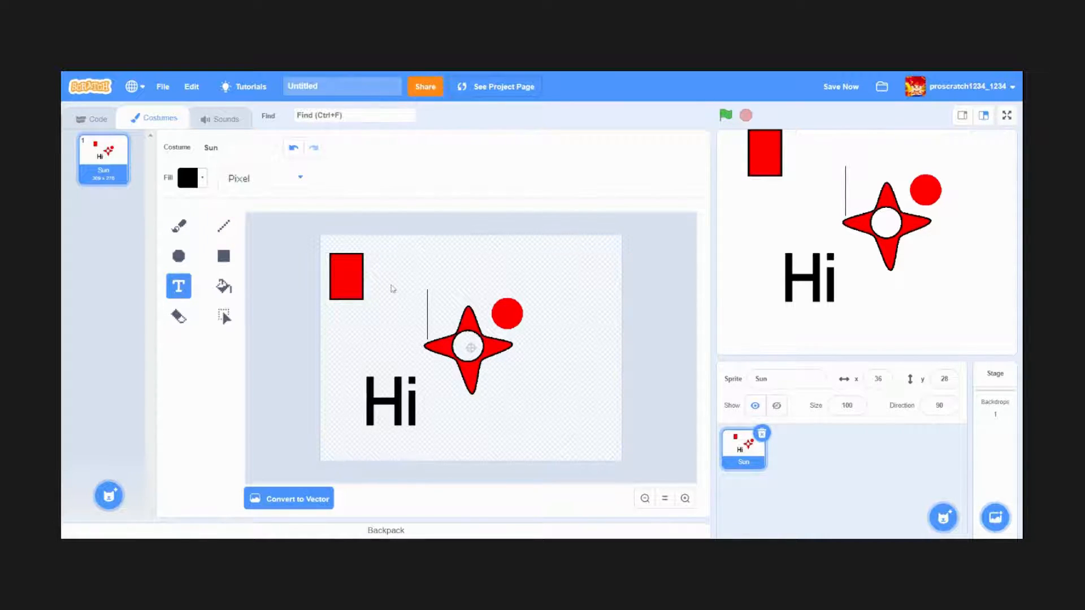
click(446, 260)
text(Hi)
key(Return)
click(420, 274)
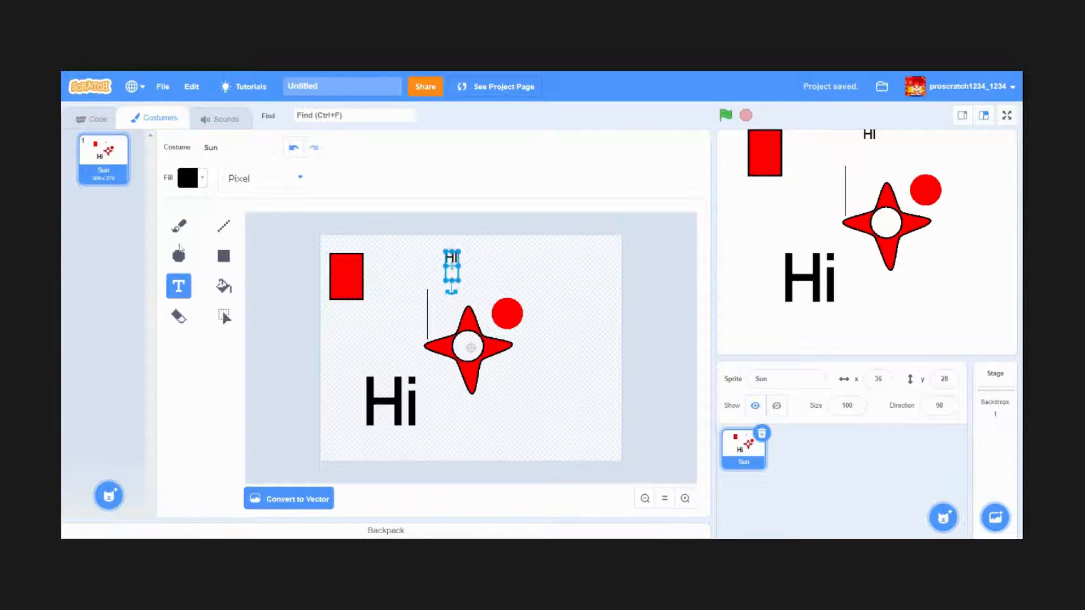
click(389, 241)
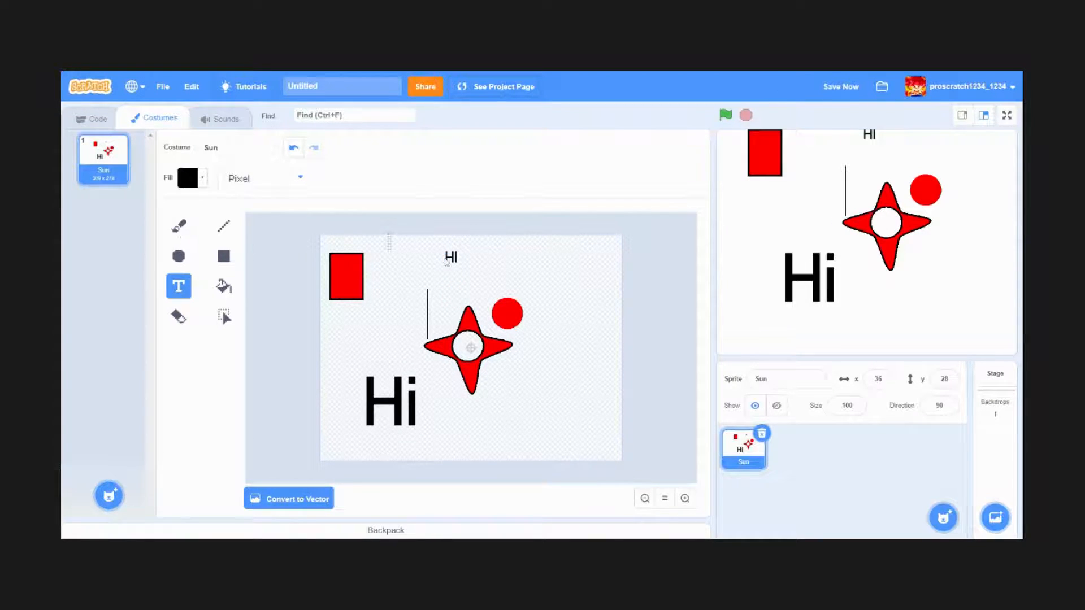
Step: Try to edit the small bitmap "Hi" text, and convert the costume back to vector
click(455, 256)
click(463, 259)
click(282, 497)
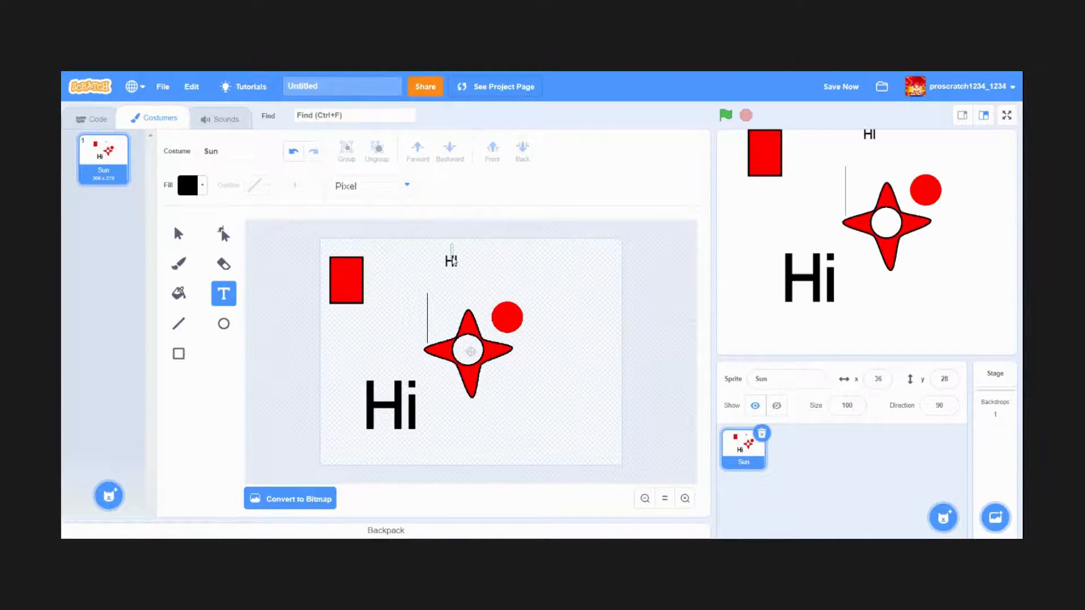
Step: Select the whole converted drawing as one object and move it to the centre of the canvas
click(174, 235)
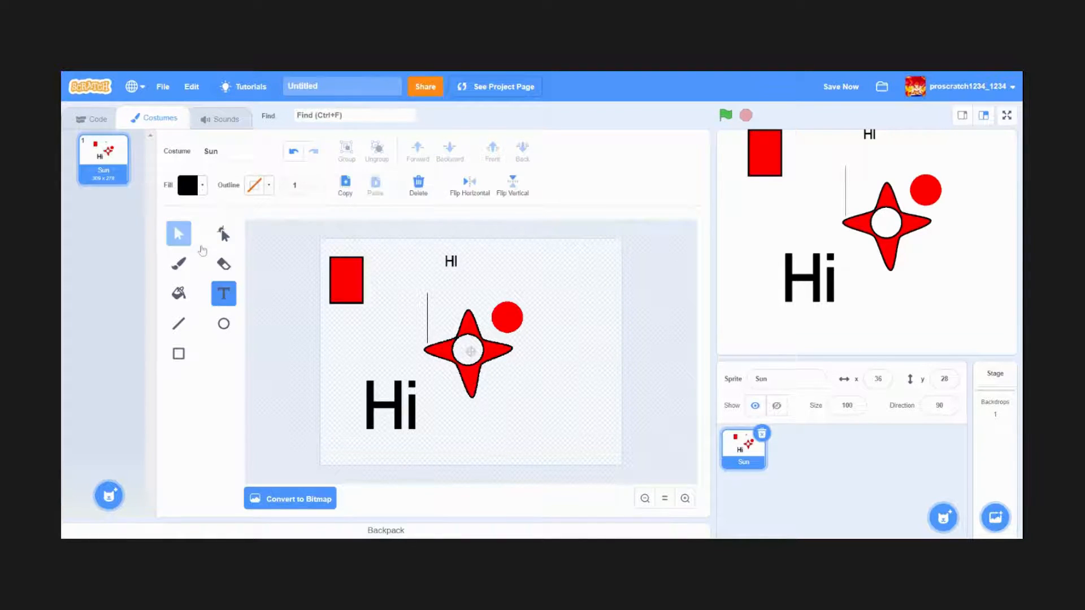
click(456, 266)
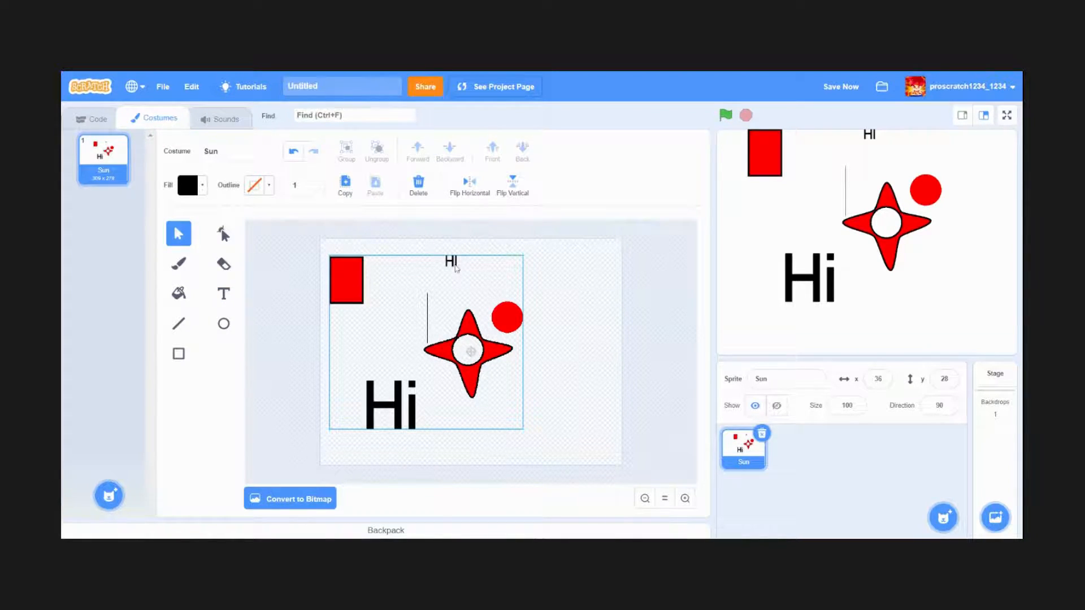
click(456, 266)
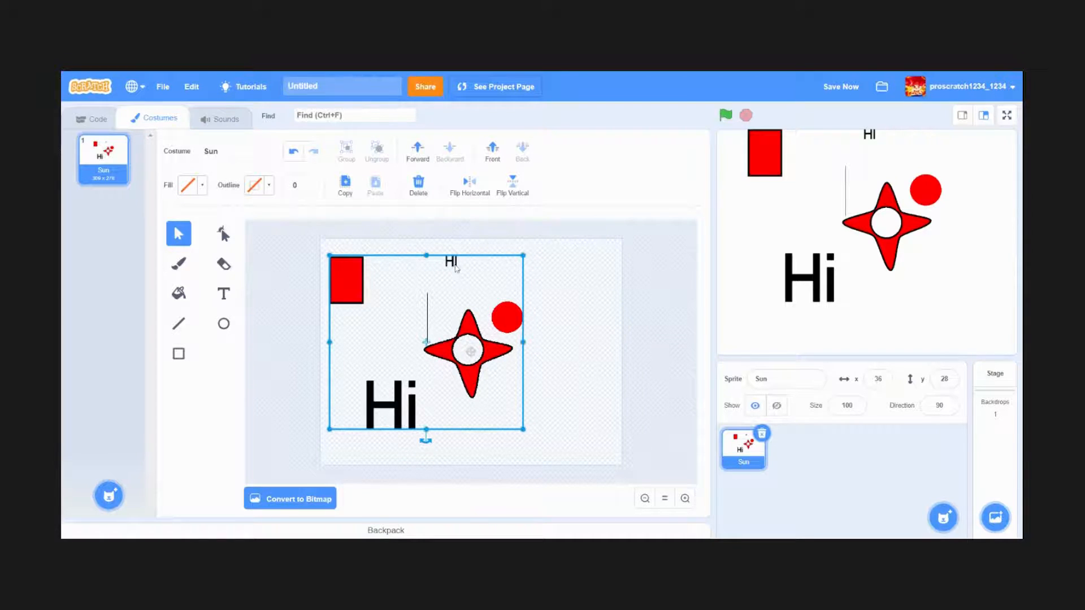
click(572, 321)
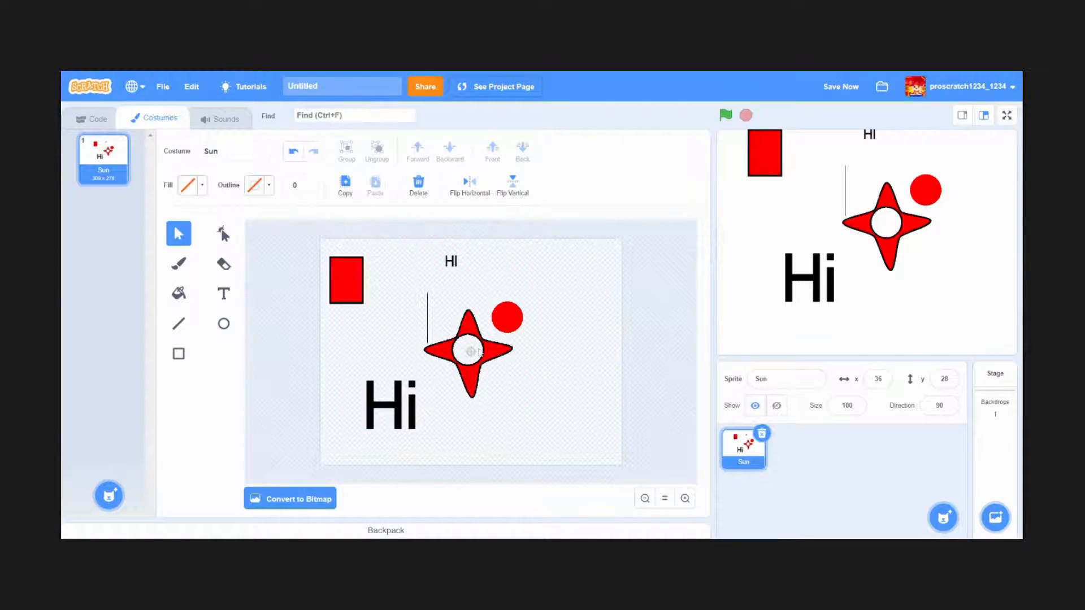
click(479, 352)
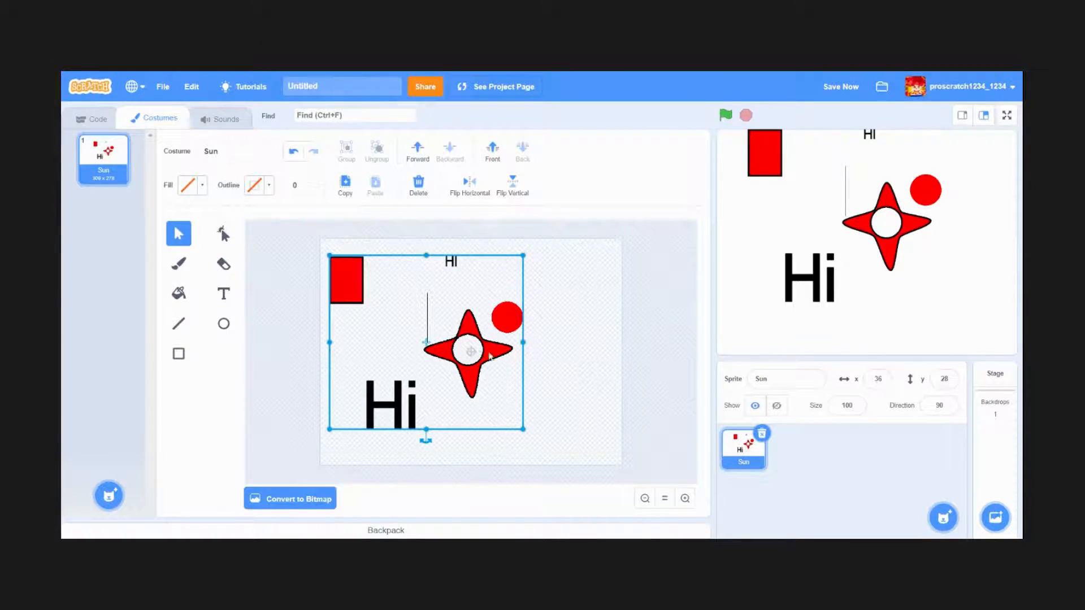
mouse_move(480, 353)
mouse_down()
mouse_move(526, 362)
mouse_move(516, 361)
mouse_up()
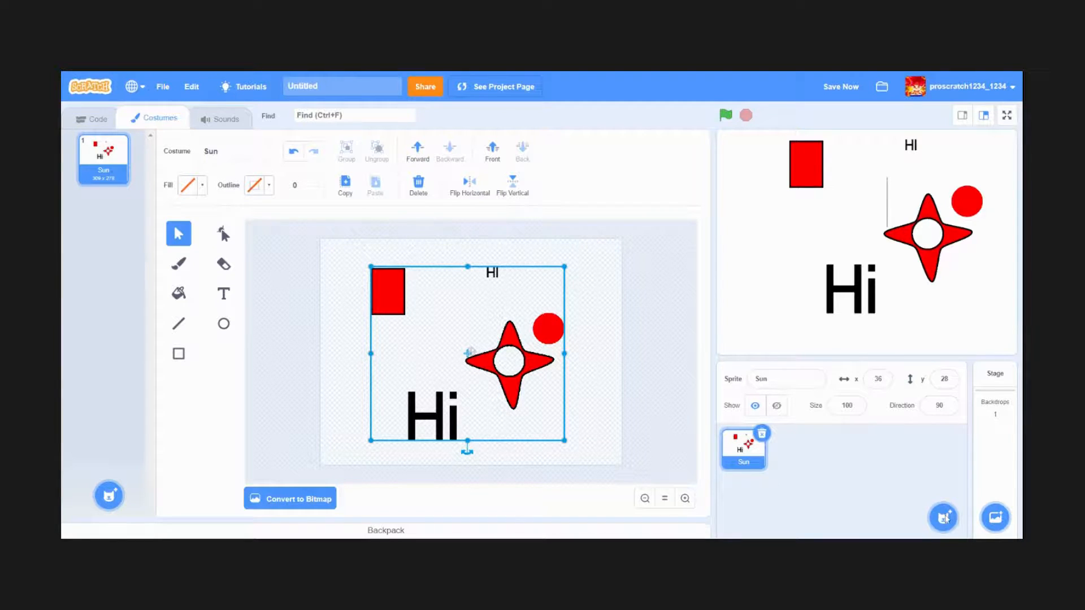
Step: Add two random surprise sprites one after the other, deleting each after viewing it on the stage
mouse_move(947, 519)
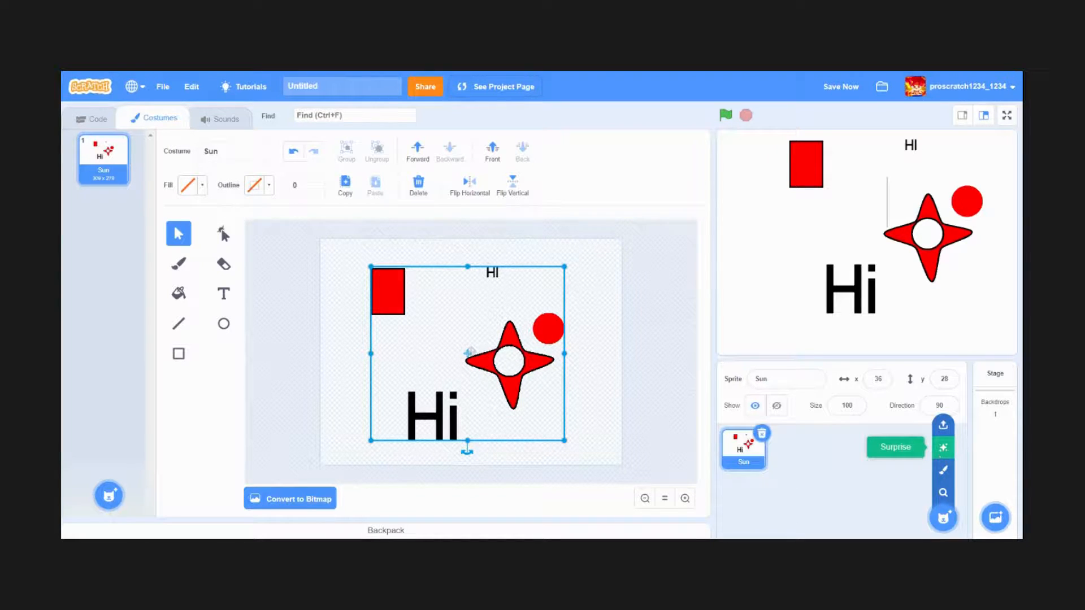
click(942, 449)
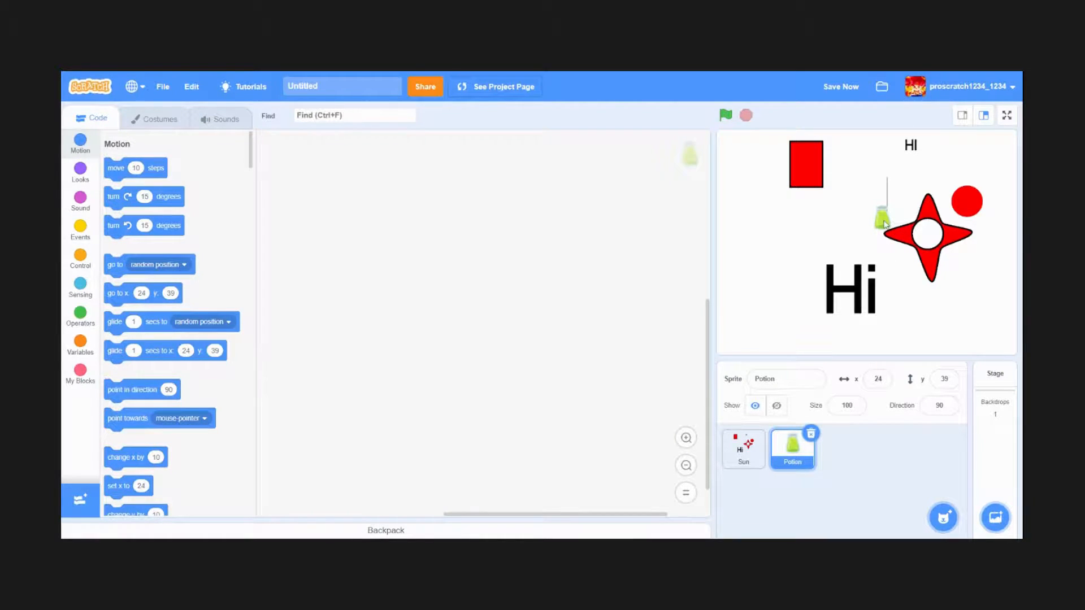
drag(885, 223, 853, 245)
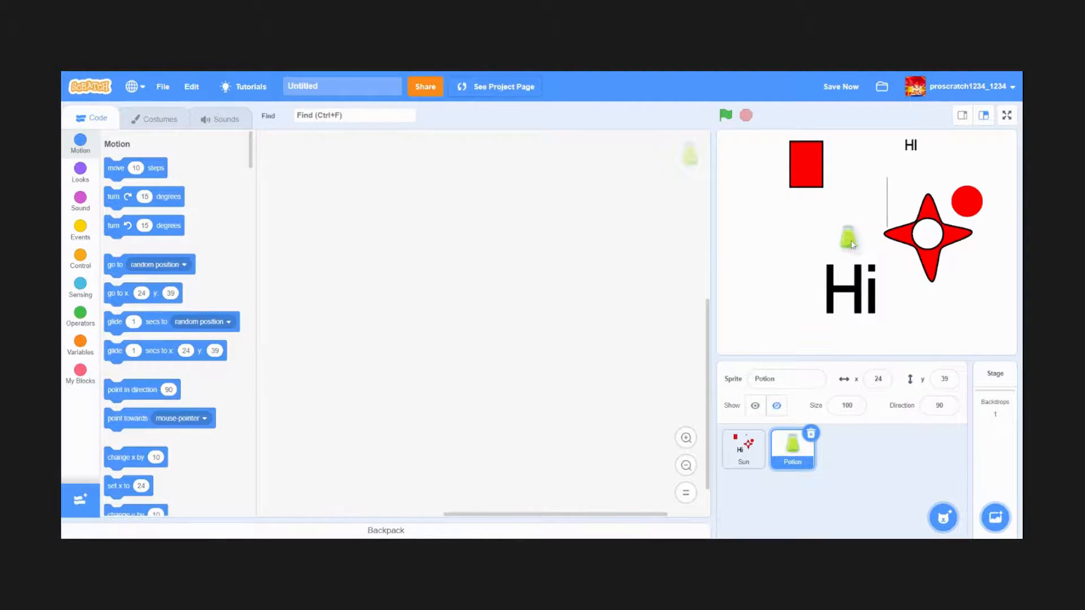
click(812, 434)
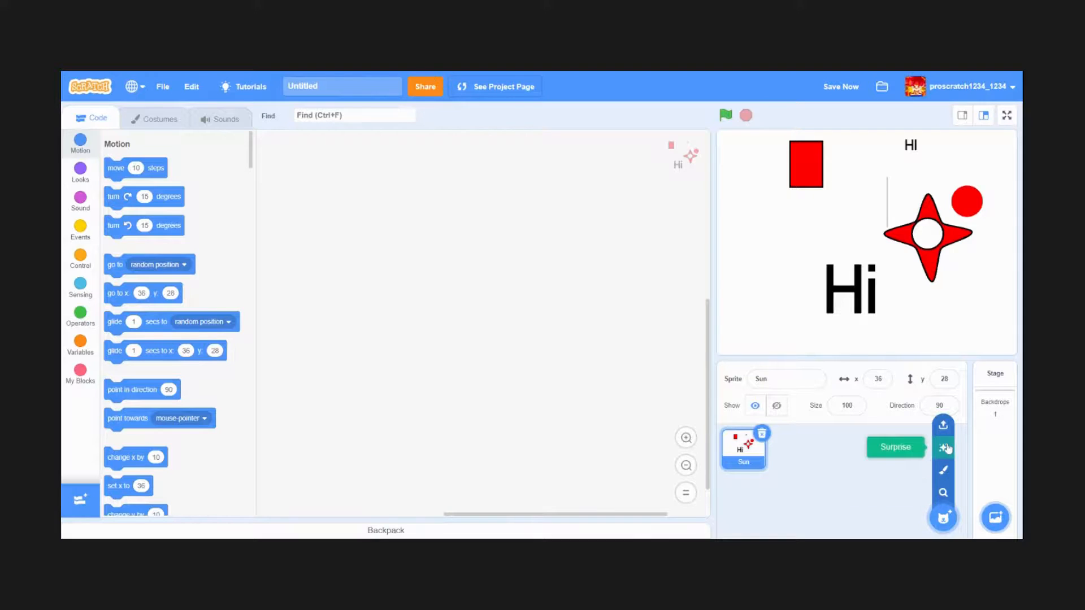
click(947, 449)
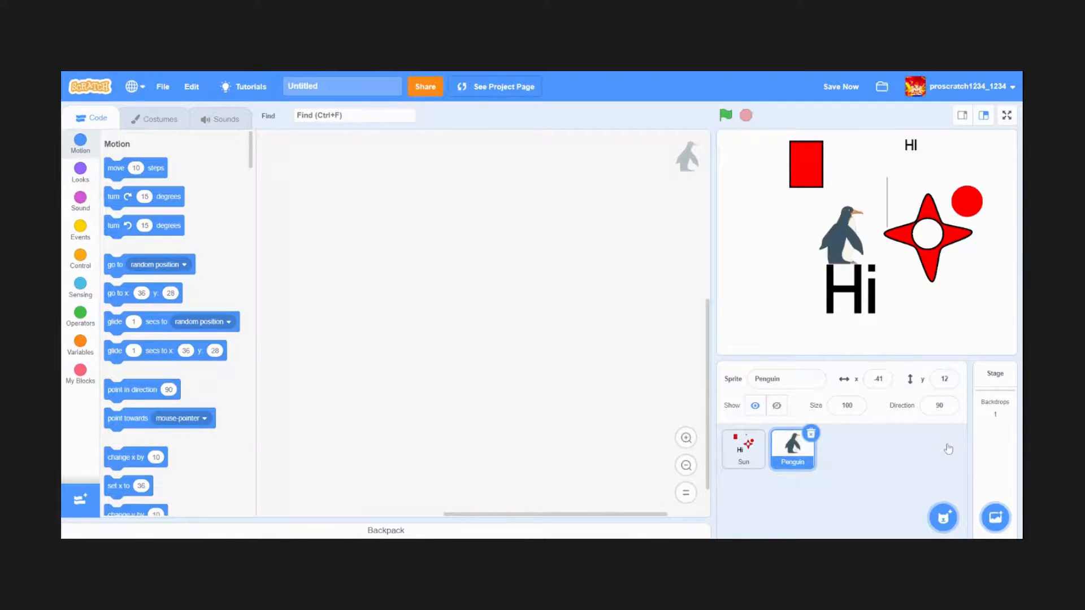
click(812, 434)
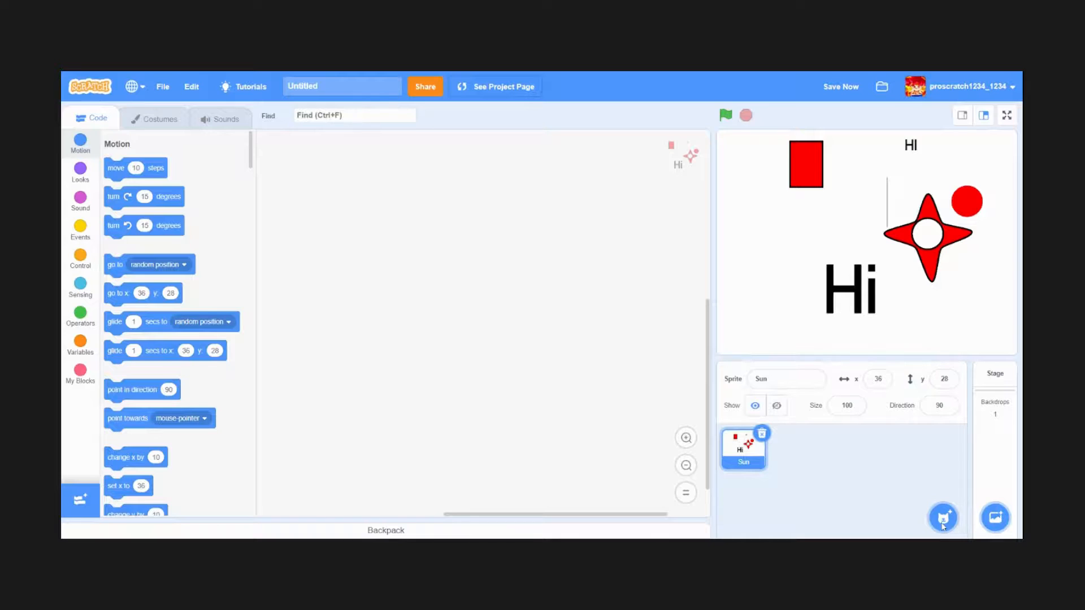
Step: Add another random surprise sprite, placed at about x -100, y 9 on the stage, and save the project
mouse_move(942, 519)
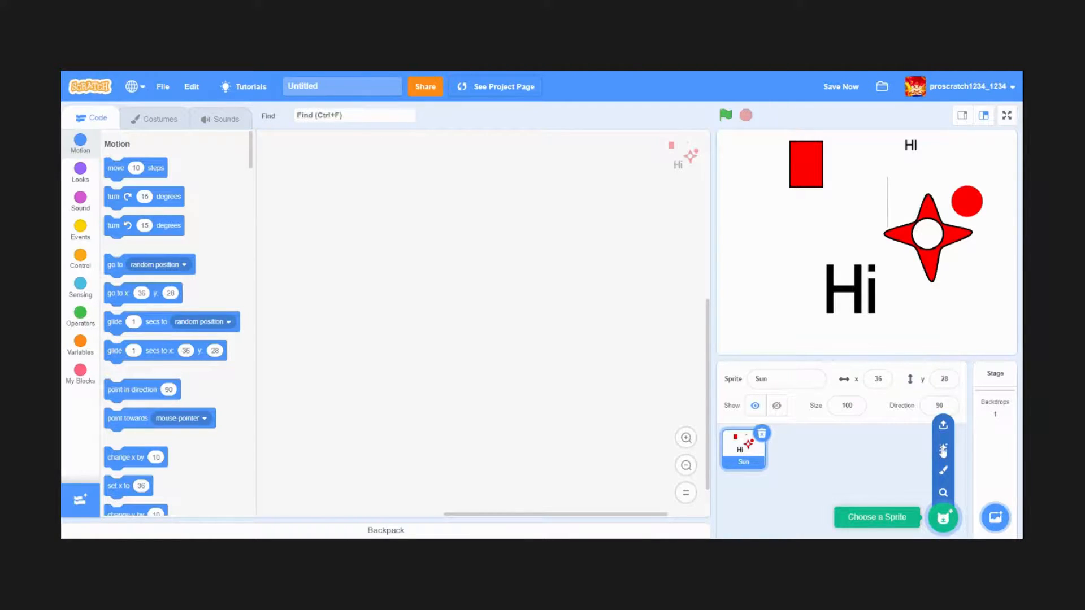
click(942, 450)
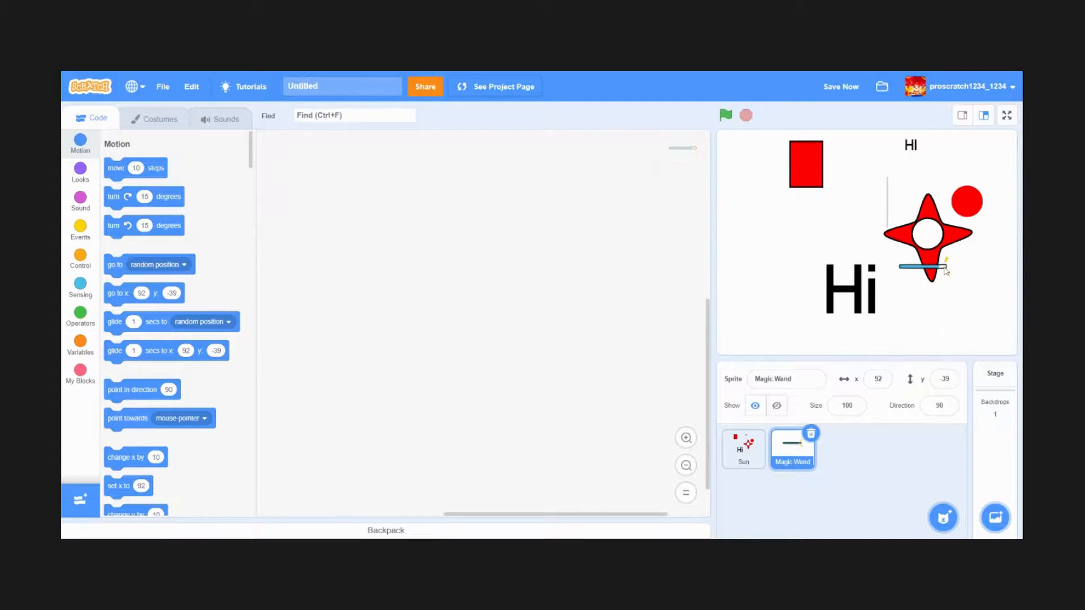
drag(943, 271, 823, 240)
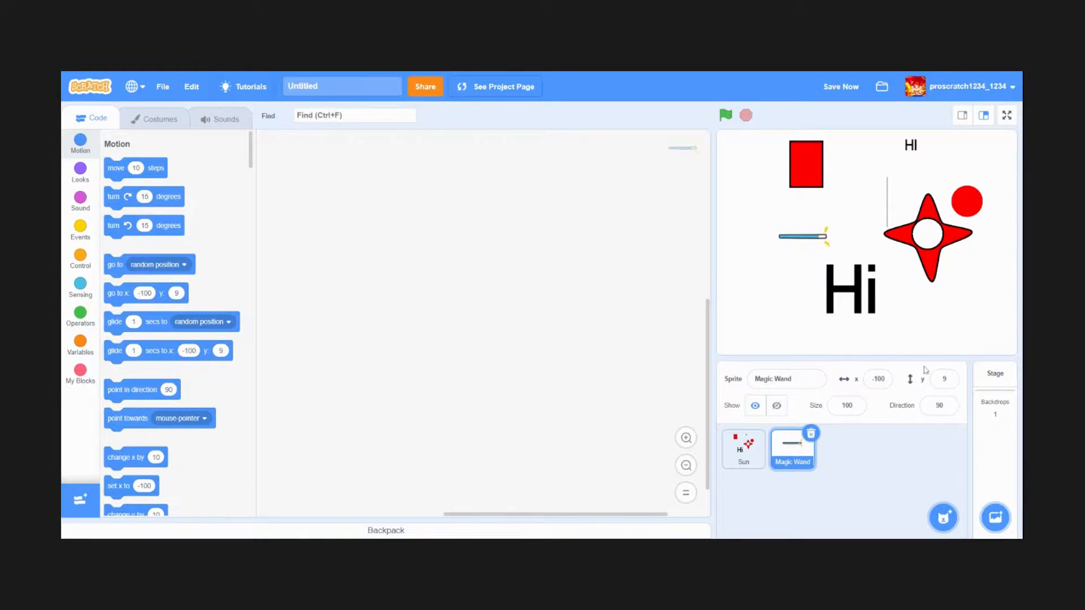
mouse_move(943, 515)
key(ctrl+s)
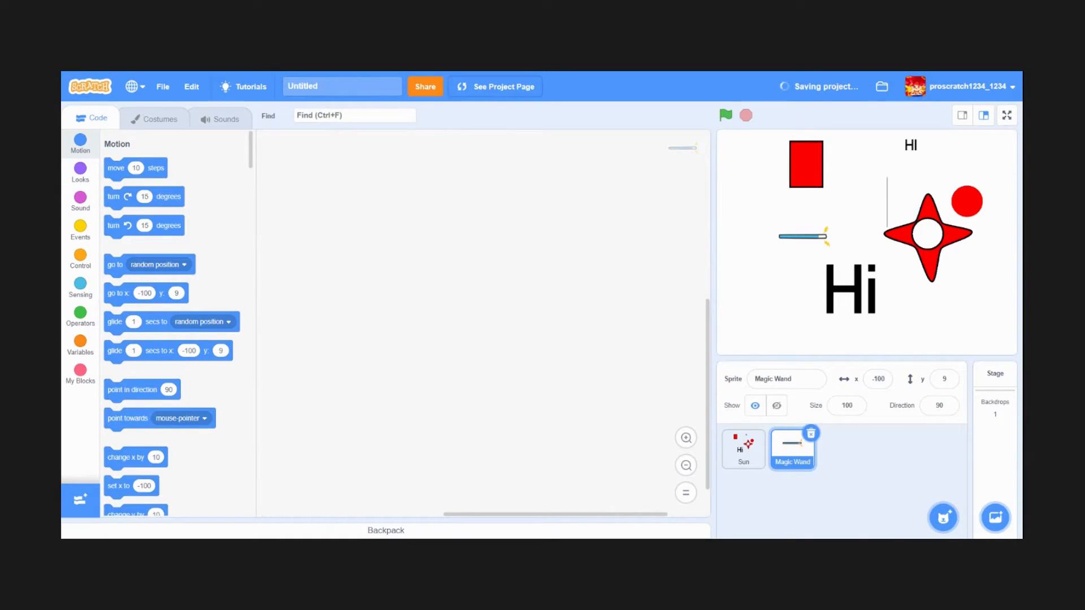